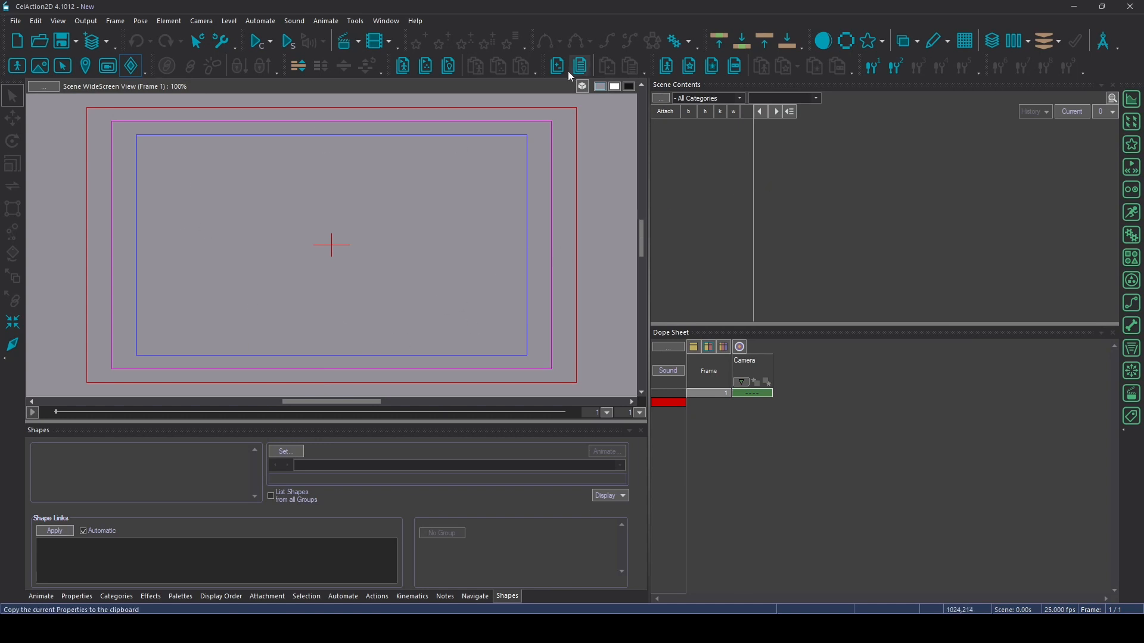
# Step: Switch to assembling an actor and load the elements of the Circ_Seal_0004.svg shape file into the element pool
pyautogui.click(1103, 43)
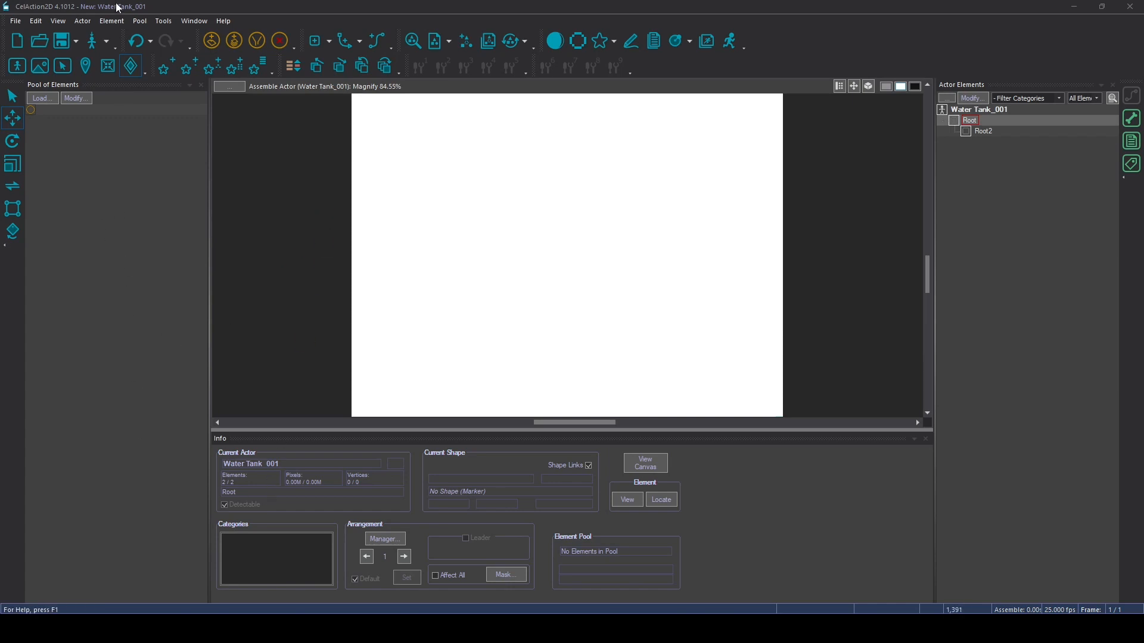
pyautogui.click(141, 24)
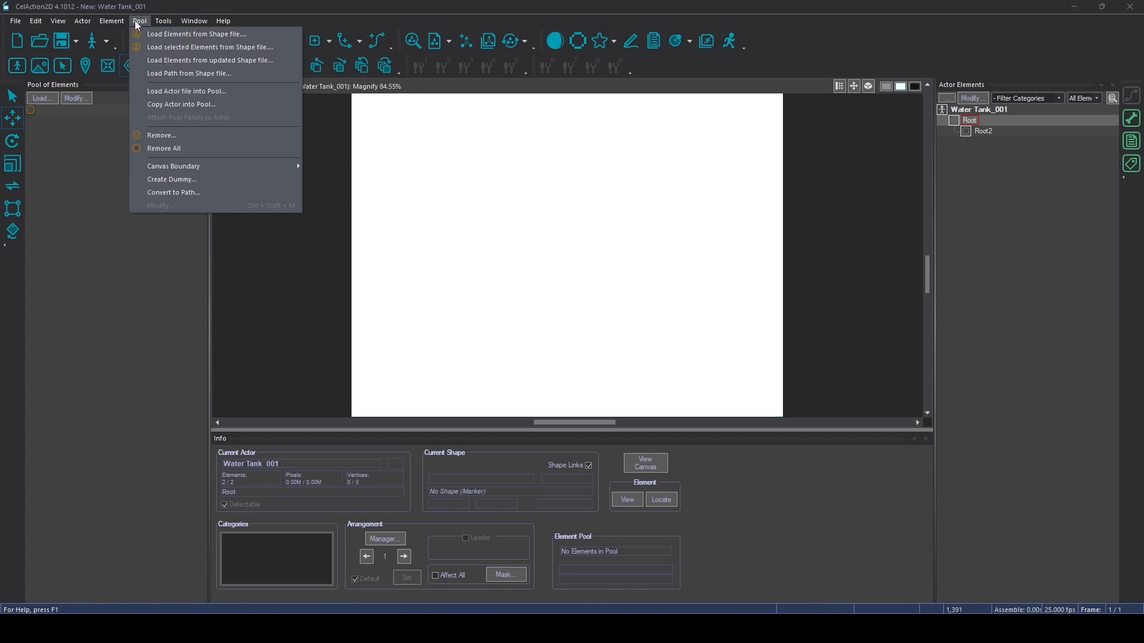
pyautogui.click(163, 33)
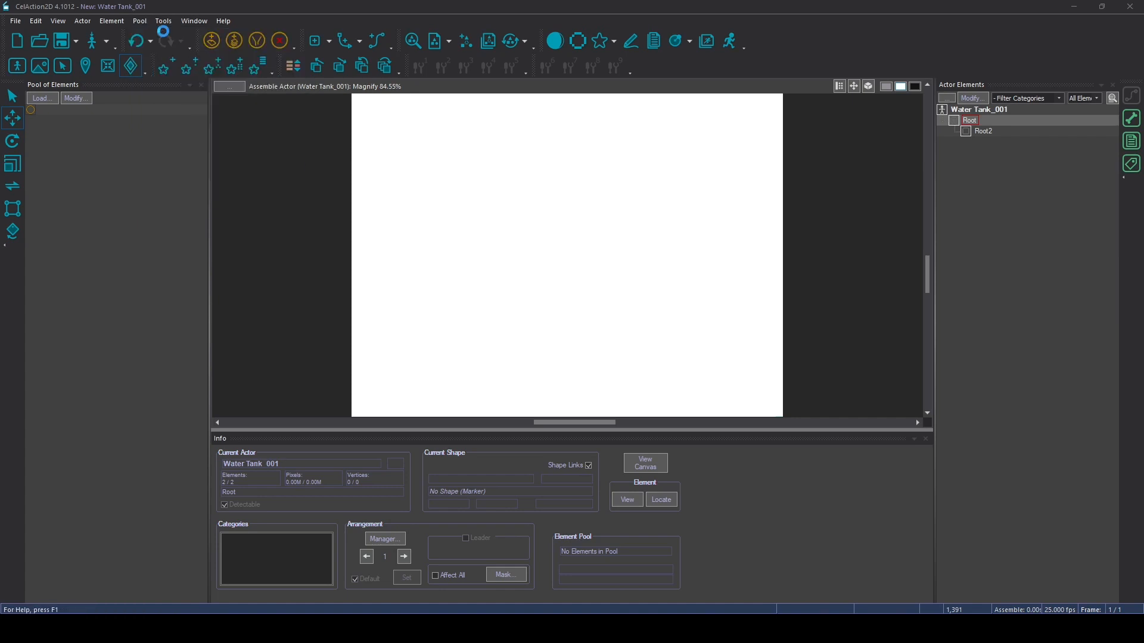
pyautogui.moveTo(472, 185); pyautogui.dragTo(453, 269)
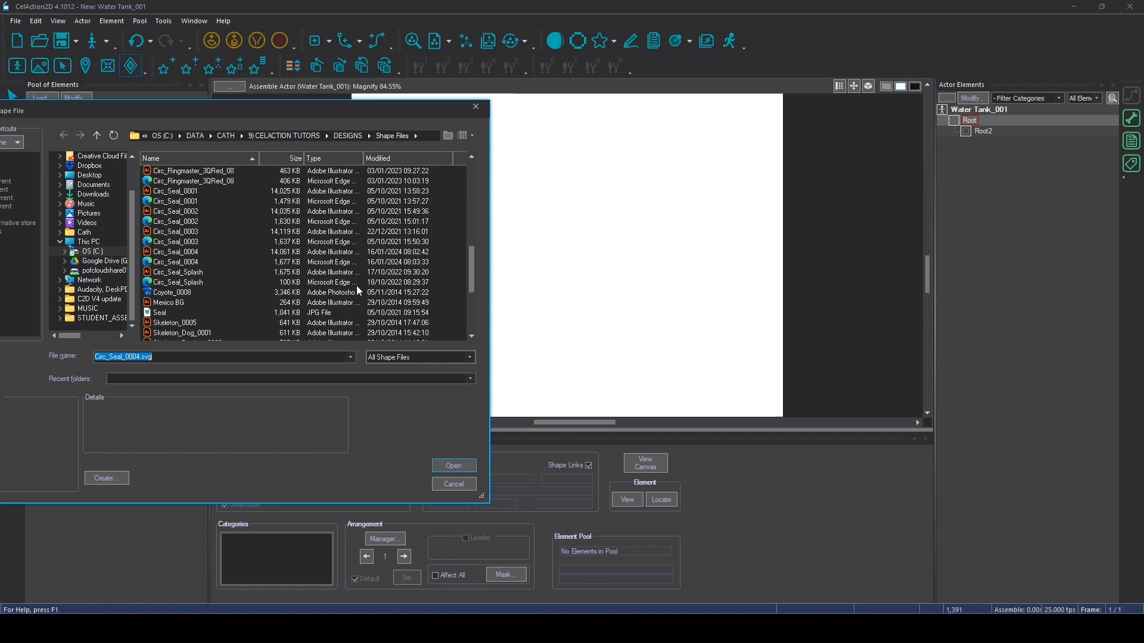
pyautogui.click(169, 264)
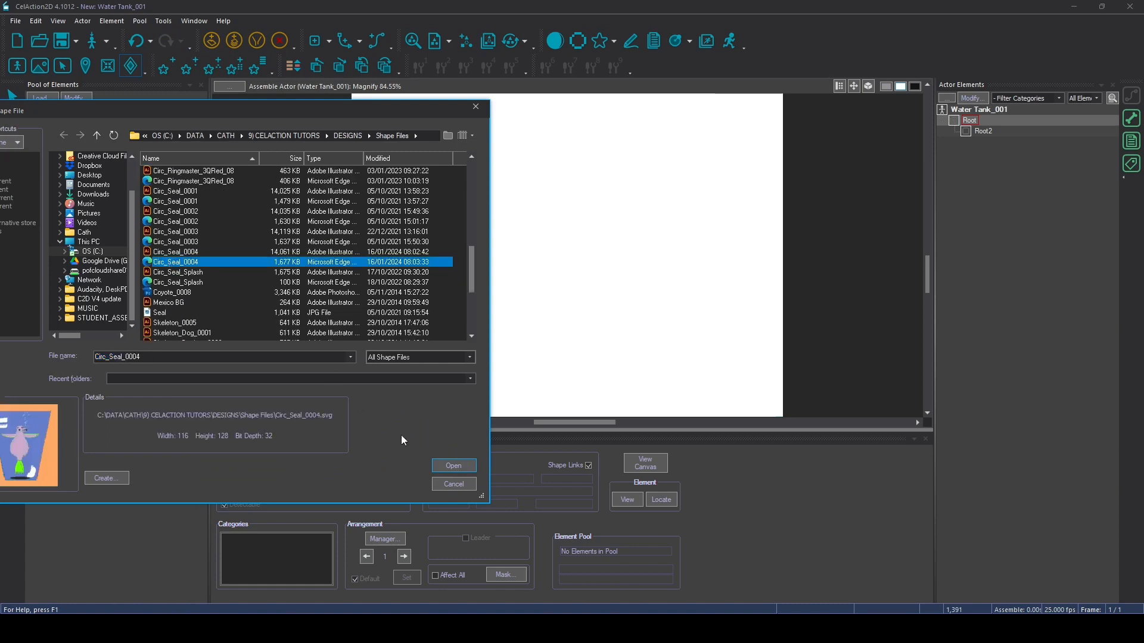
pyautogui.click(453, 467)
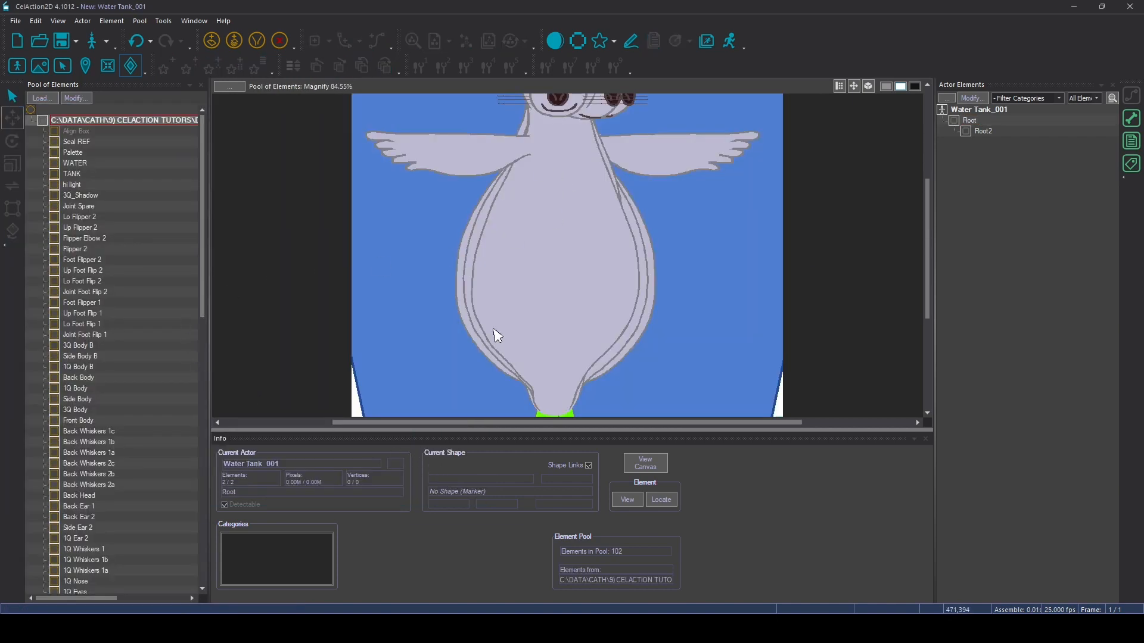
pyautogui.scroll(-6, 498, 336)
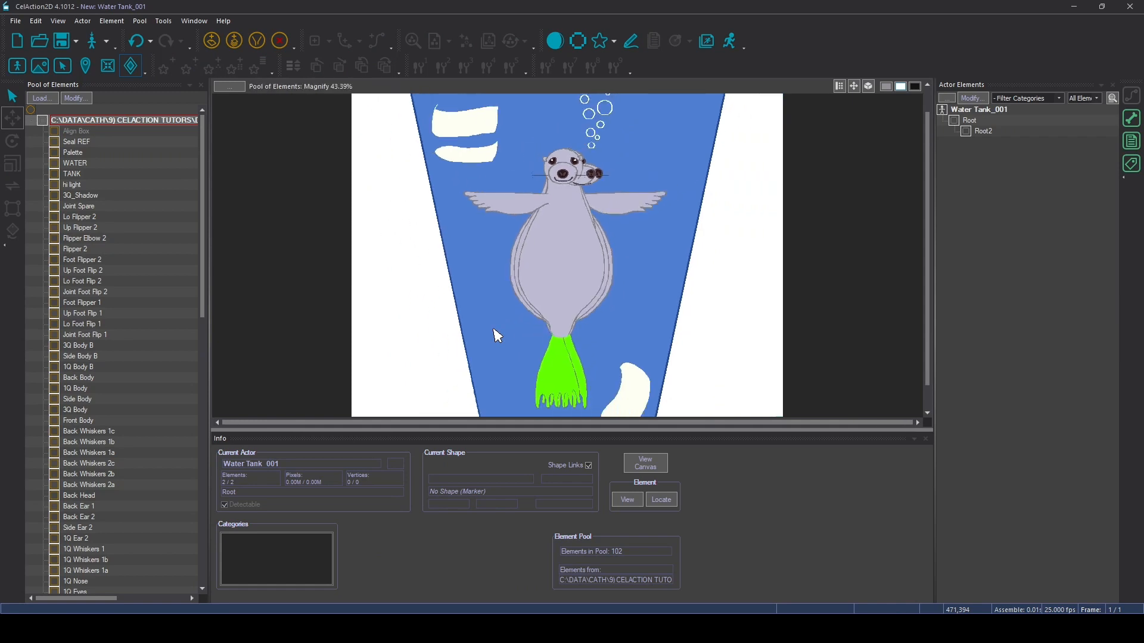
pyautogui.scroll(-1, 497, 335)
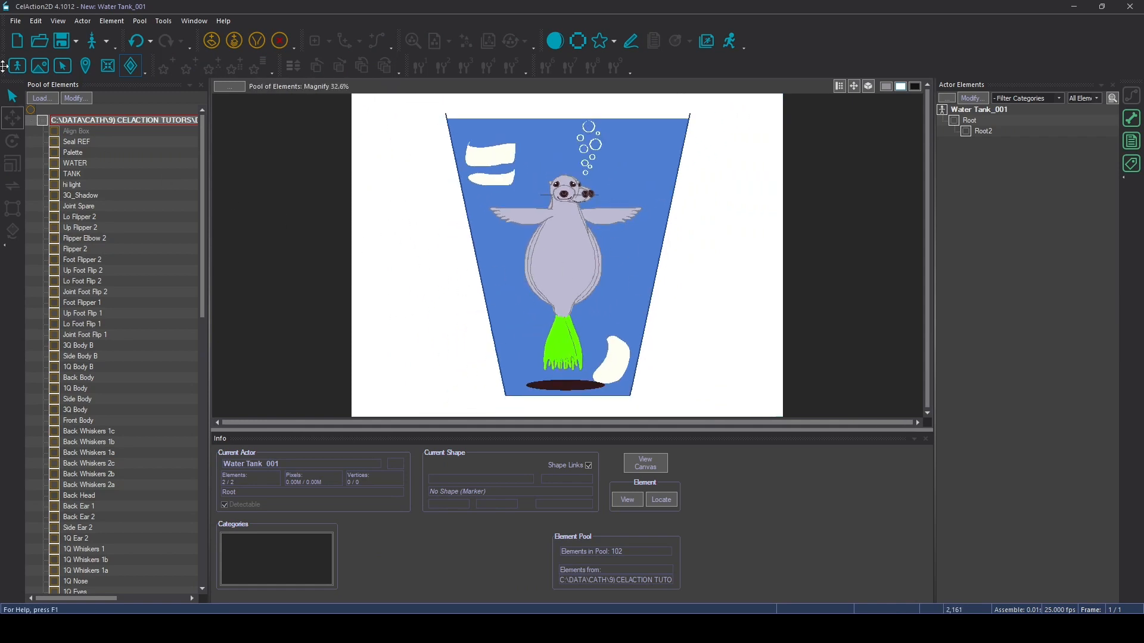
# Step: Create a new actor described as "Water Tank 2"
pyautogui.click(17, 21)
pyautogui.click(32, 34)
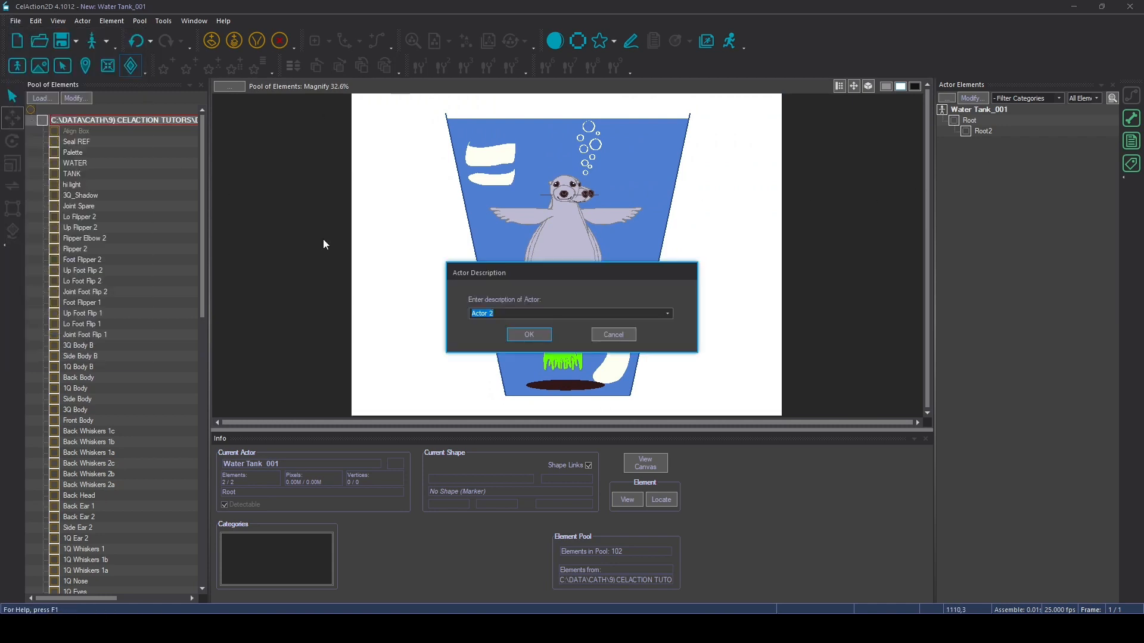
pyautogui.write('Water Tank 2')
pyautogui.press('Return')
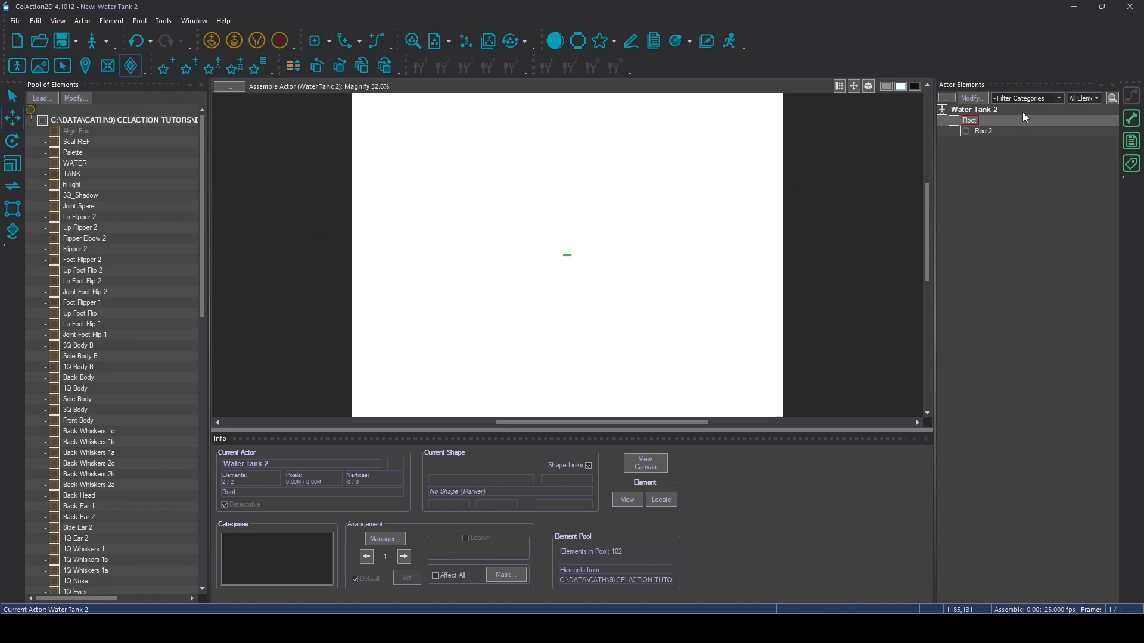
# Step: Attach the TANK element from the pool to Root2 of the Water Tank 2 actor
pyautogui.click(87, 121)
pyautogui.click(961, 112)
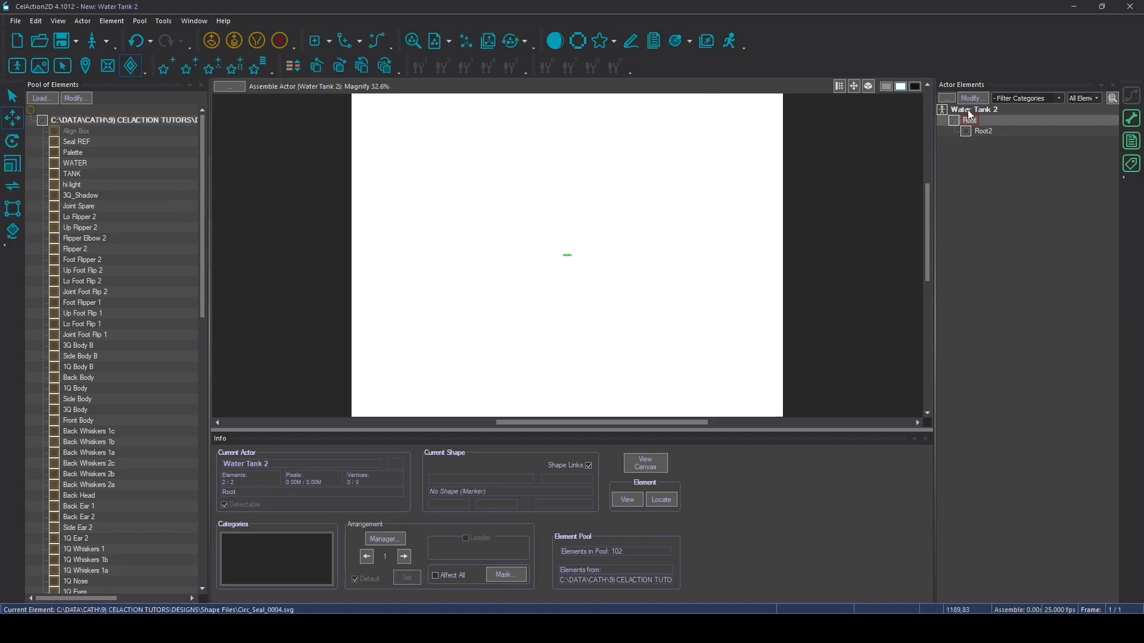
pyautogui.click(112, 120)
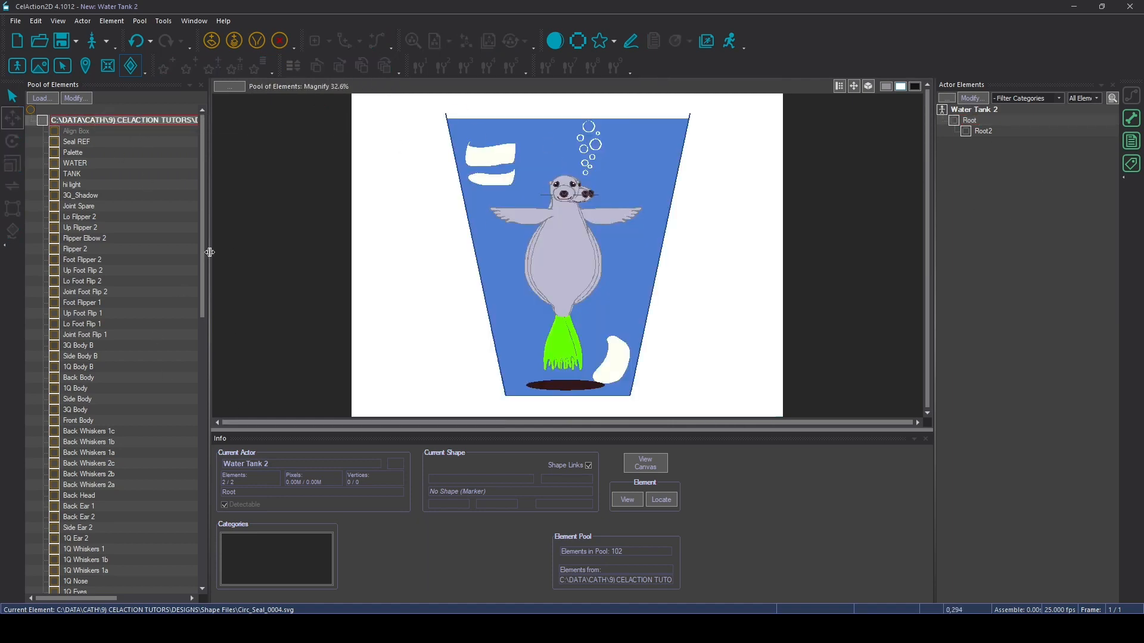
pyautogui.click(71, 173)
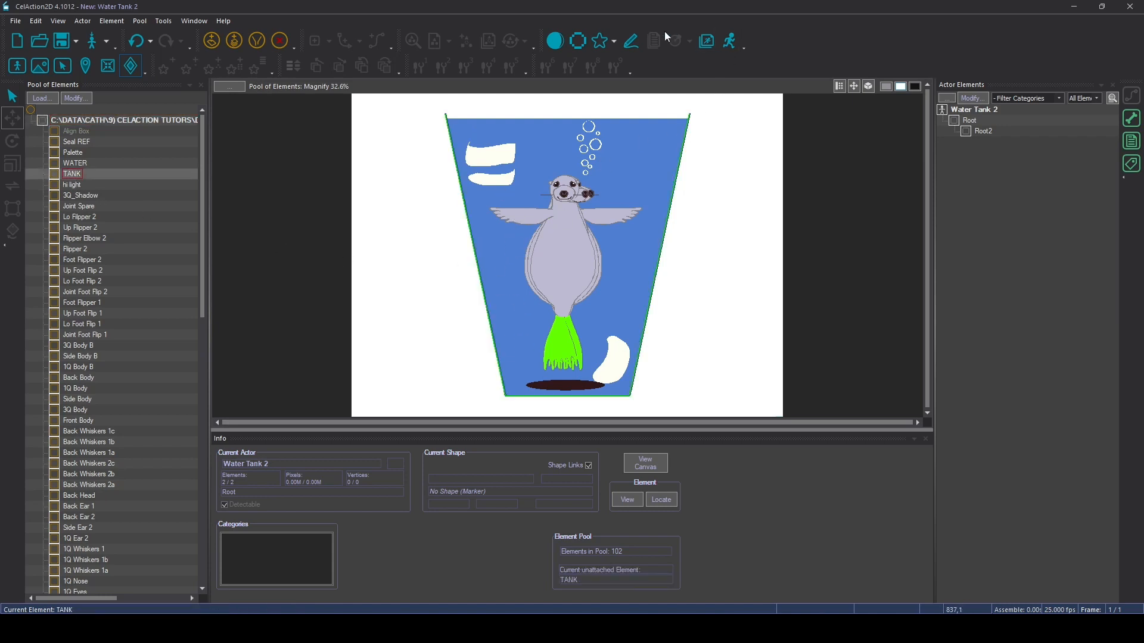
pyautogui.click(568, 44)
pyautogui.click(567, 43)
pyautogui.click(988, 139)
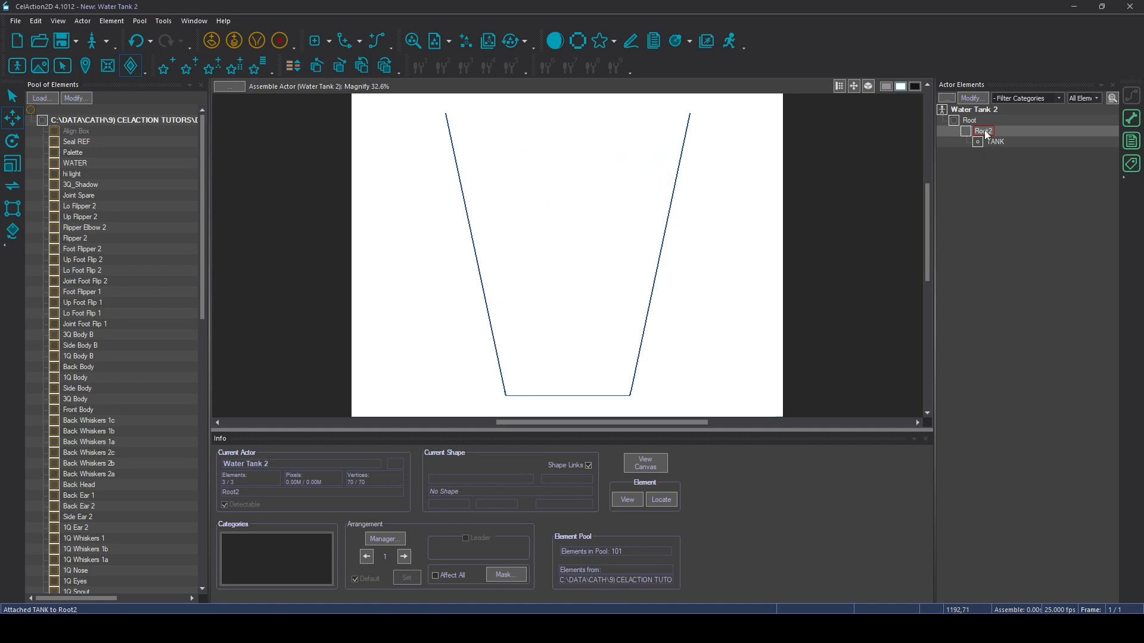
# Step: Attach the WATER element from the pool to the TANK element and make WATER the current element
pyautogui.click(995, 143)
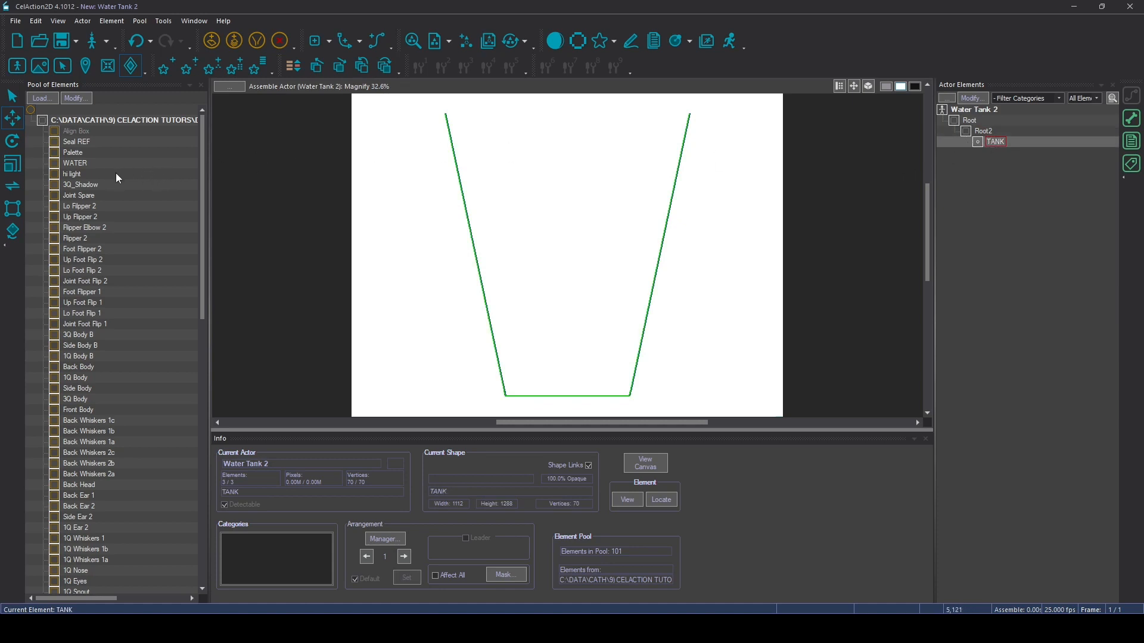
pyautogui.click(75, 168)
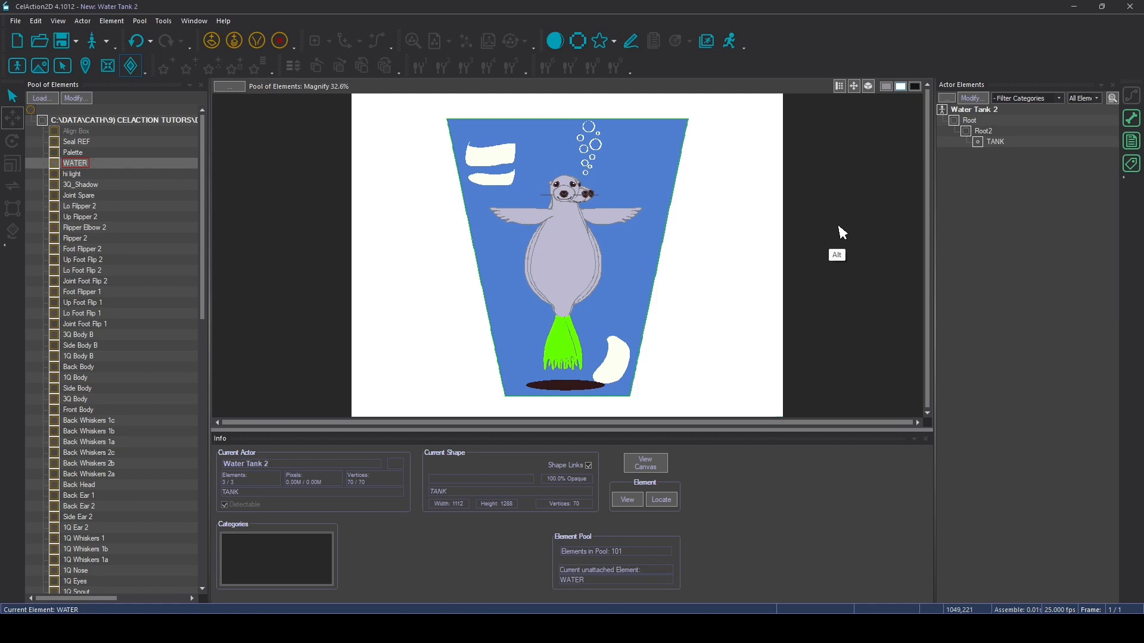
pyautogui.click(1004, 146)
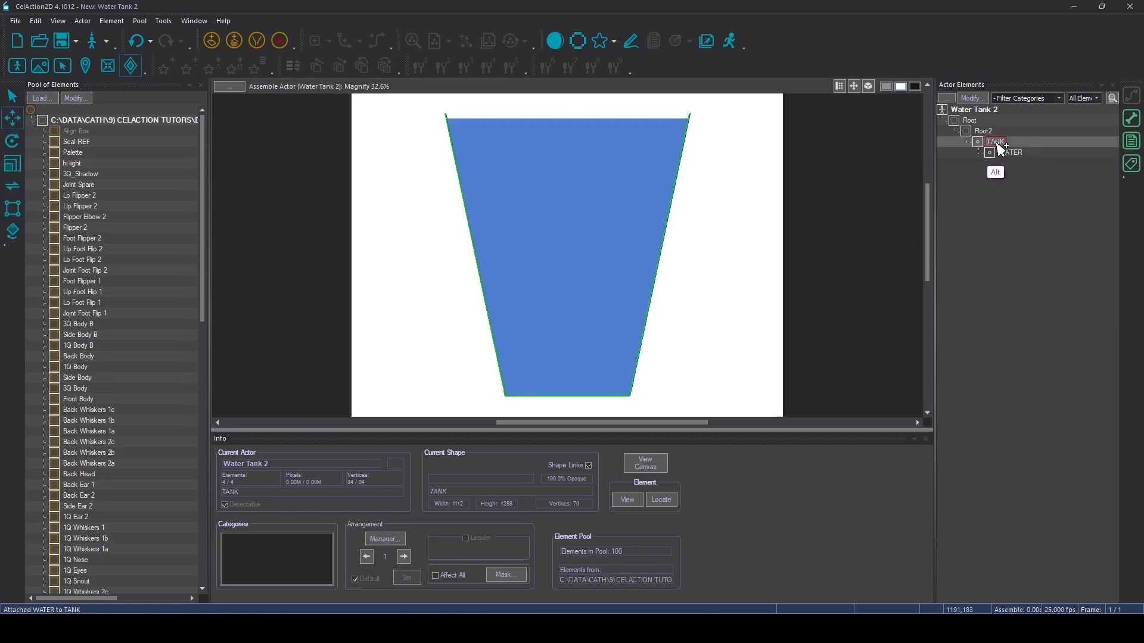
pyautogui.click(1010, 152)
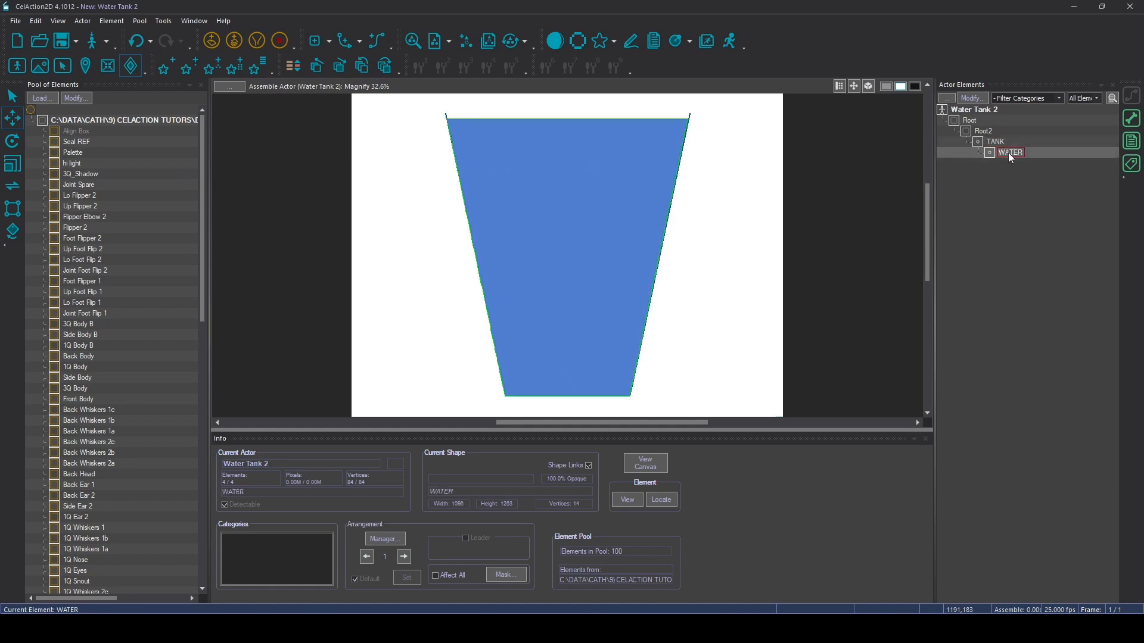
# Step: Save the current actor as a new actor file named "Water Tank 2"
pyautogui.click(15, 24)
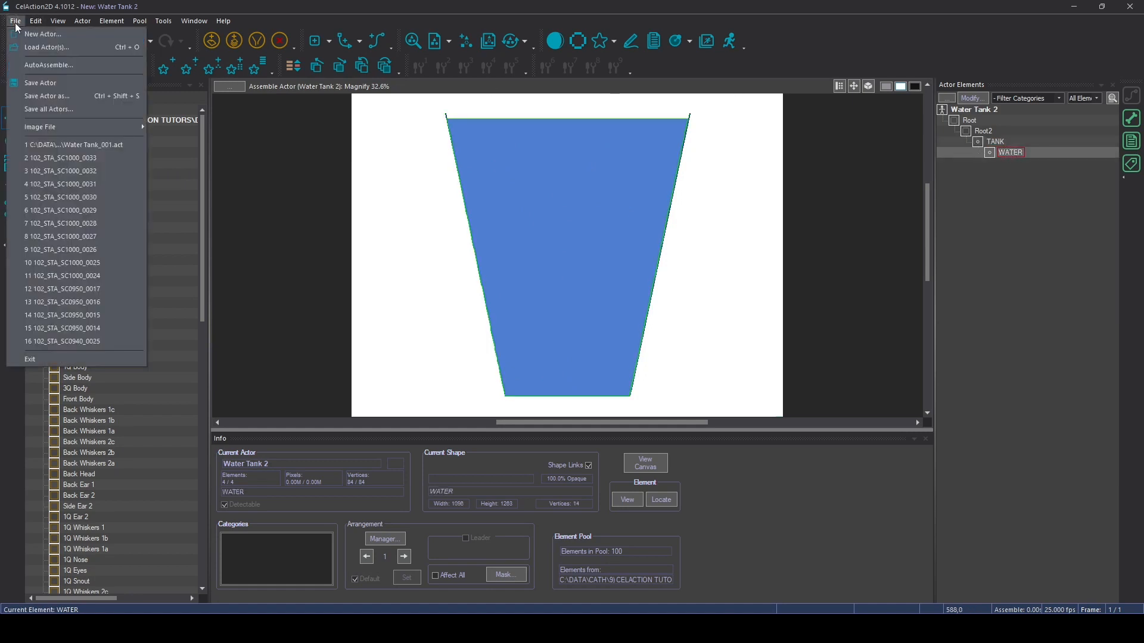
pyautogui.click(41, 97)
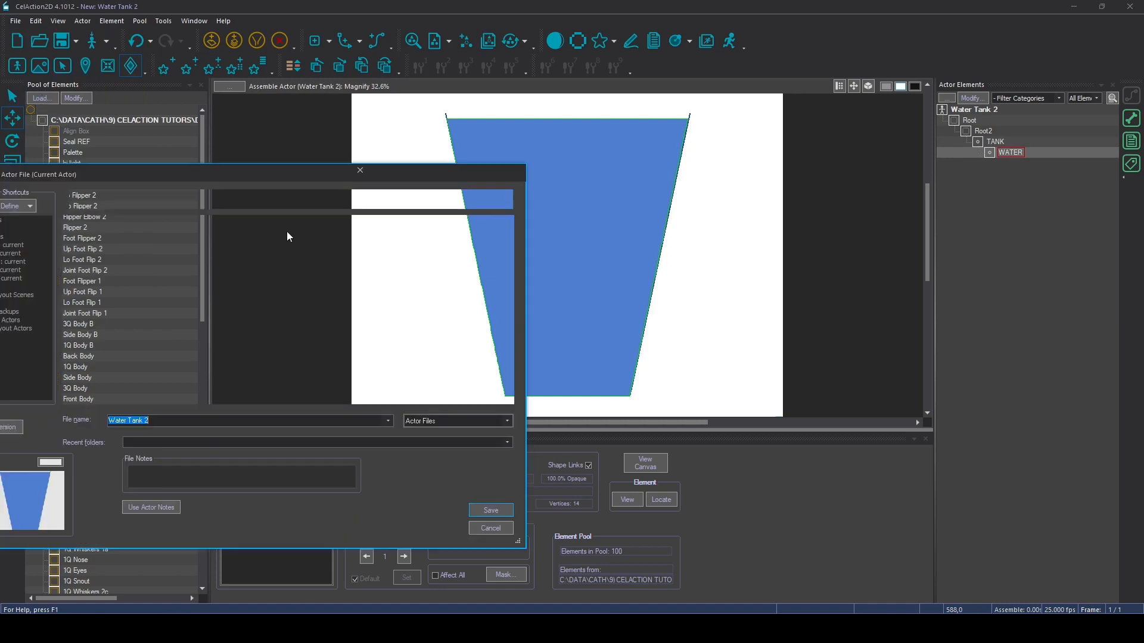
pyautogui.click(492, 511)
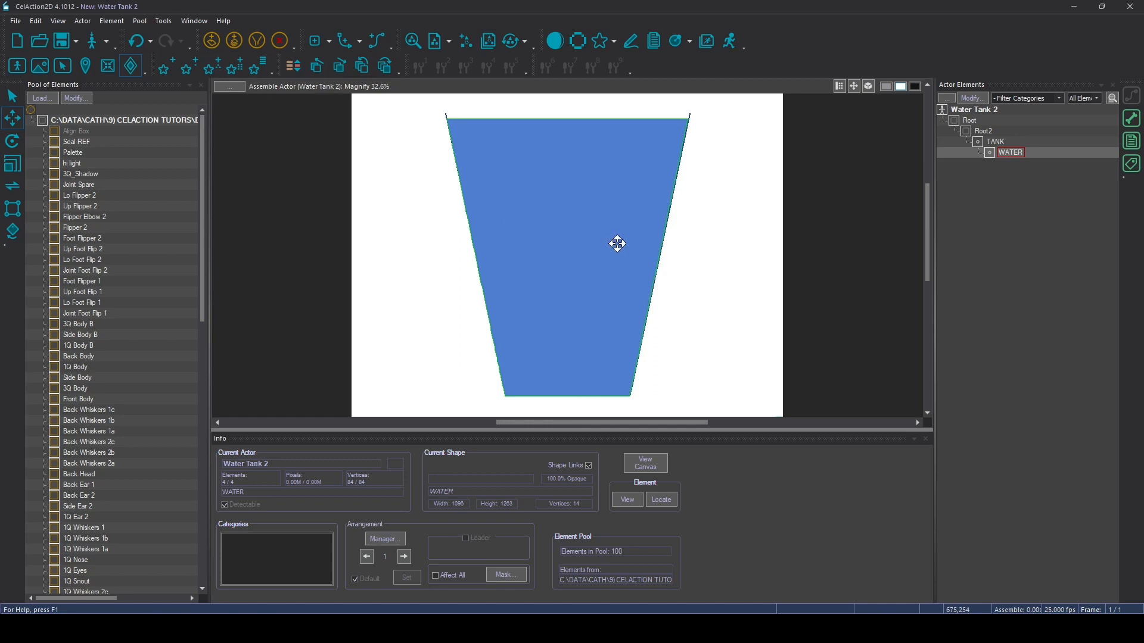
# Step: Set the opacity of the WATER element to 25%
pyautogui.click(112, 22)
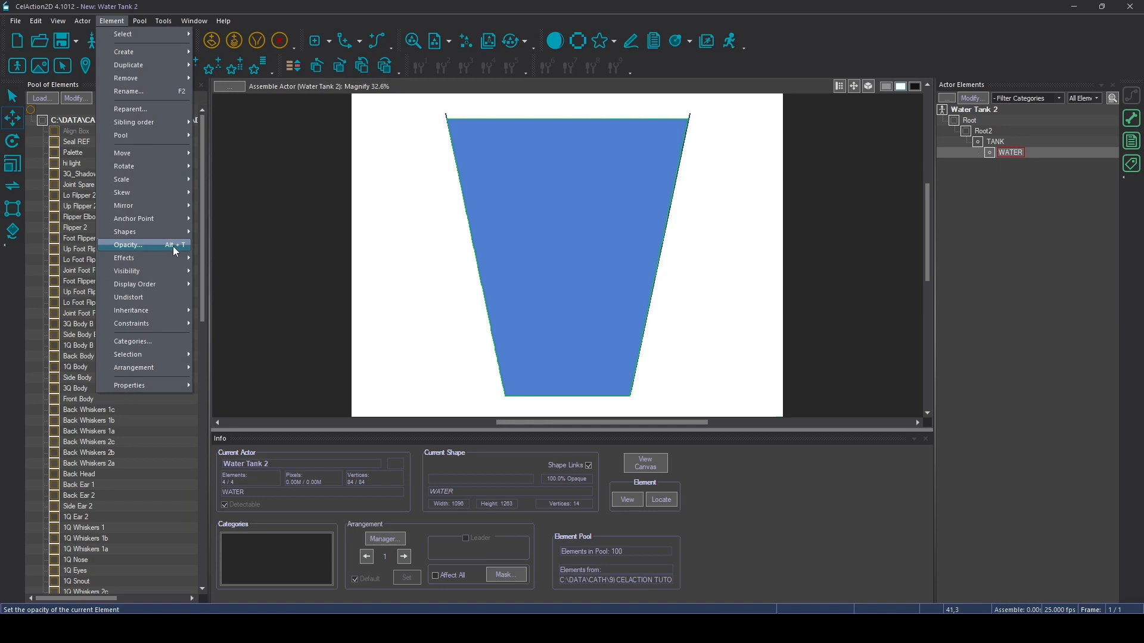
pyautogui.click(439, 284)
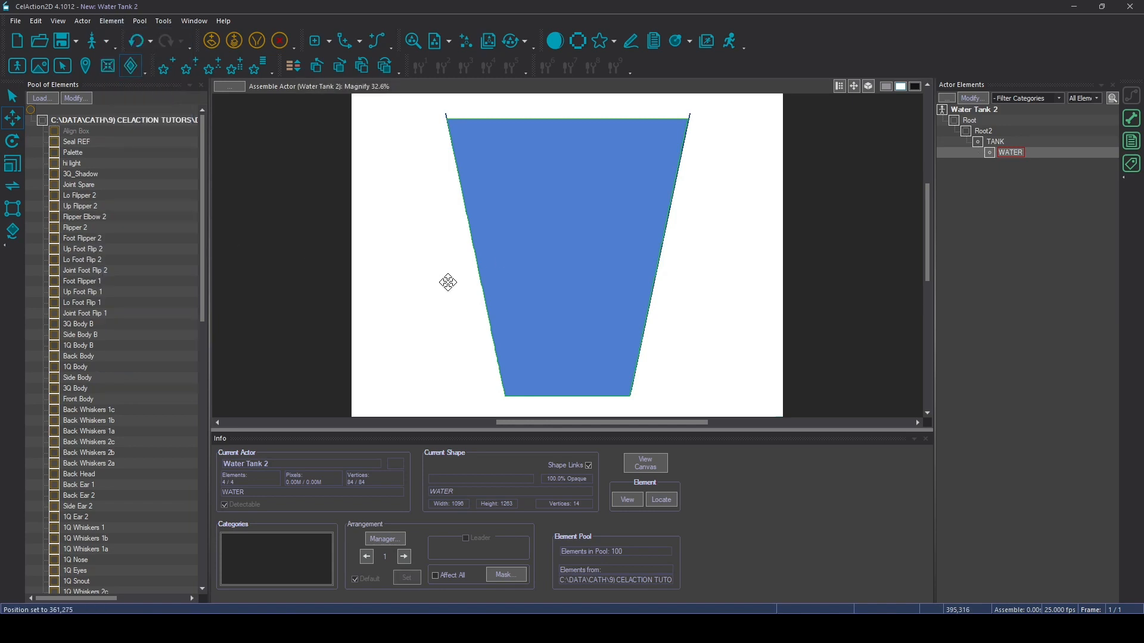
pyautogui.press('o')
pyautogui.moveTo(709, 246); pyautogui.dragTo(635, 244)
pyautogui.doubleClick(659, 263)
pyautogui.write('25')
pyautogui.click(614, 301)
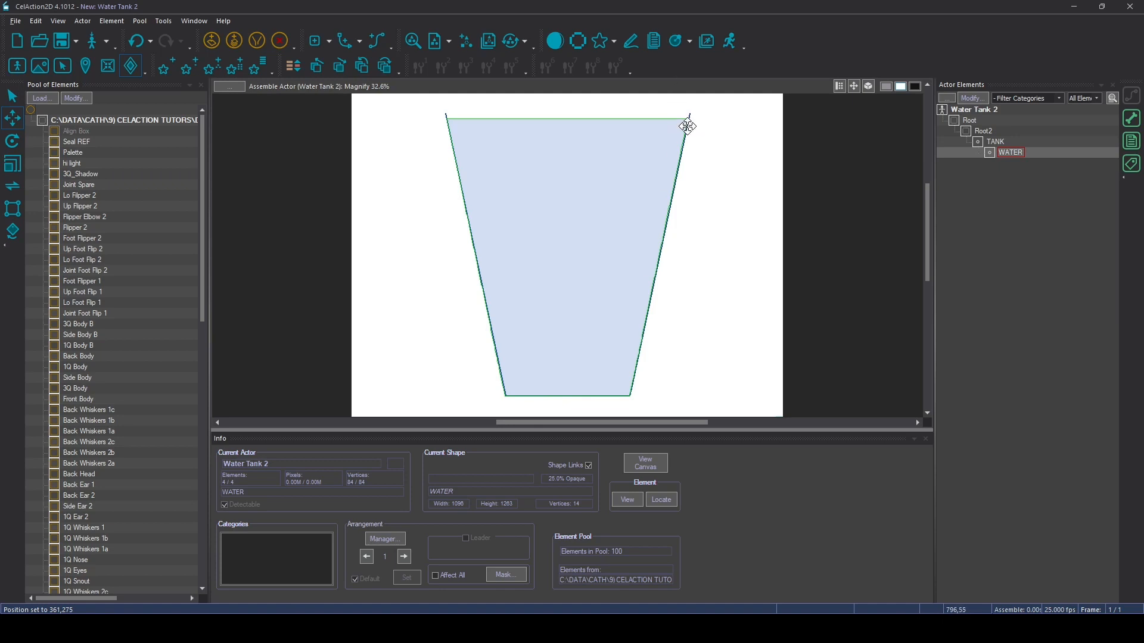
# Step: Convert the WATER shape to a path, using triangle markers for curve handles and cross markers for control points
pyautogui.click(109, 22)
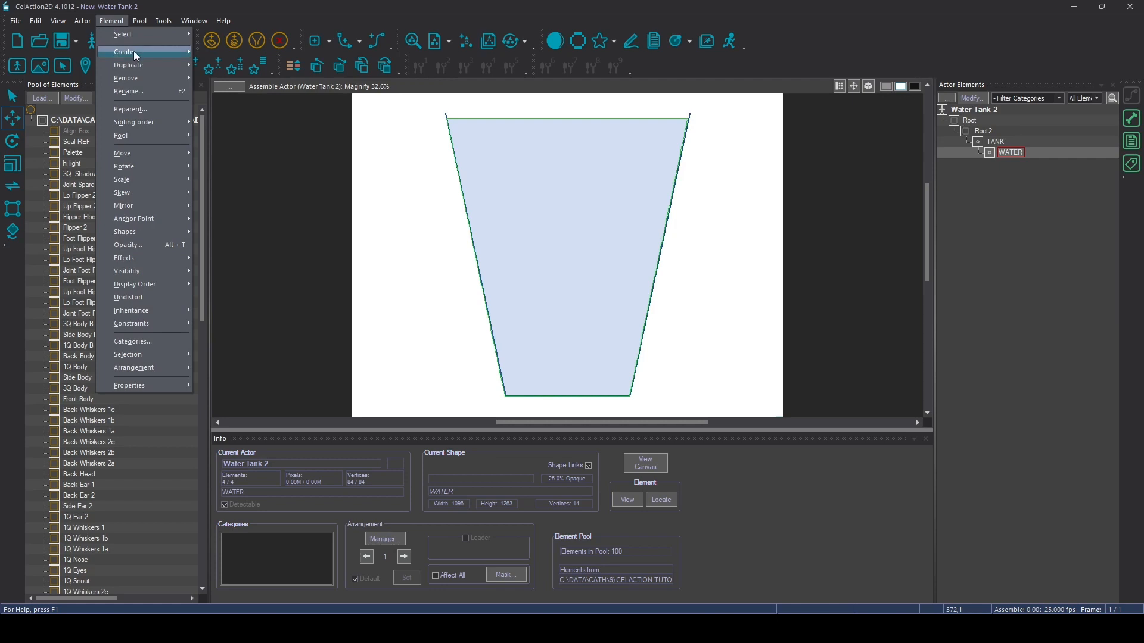
pyautogui.moveTo(135, 51)
pyautogui.moveTo(230, 133)
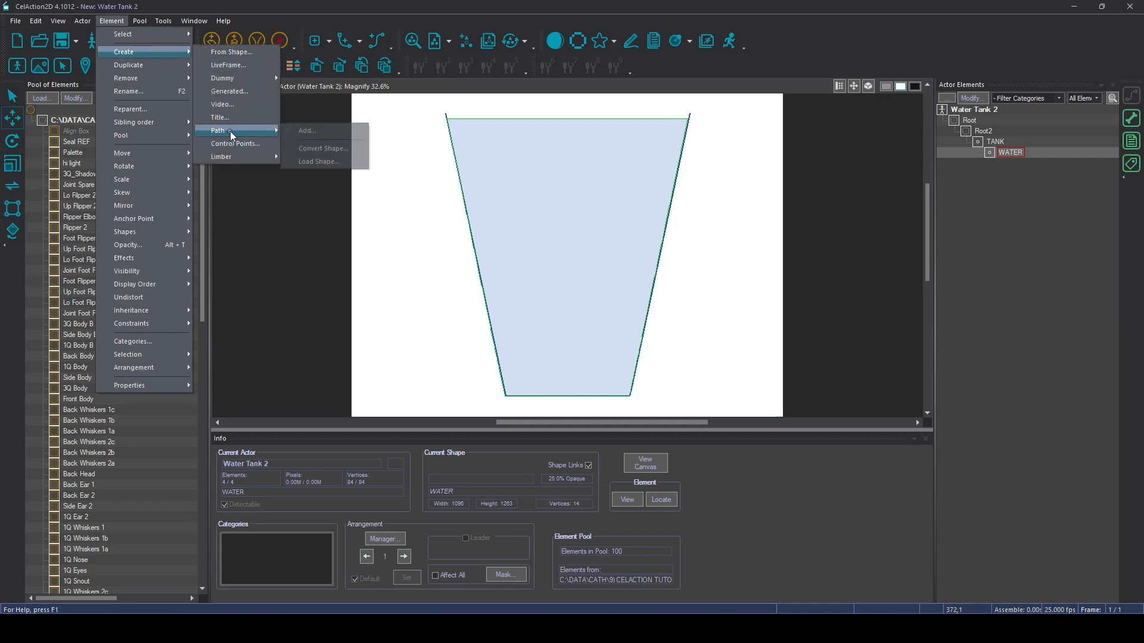
pyautogui.click(320, 149)
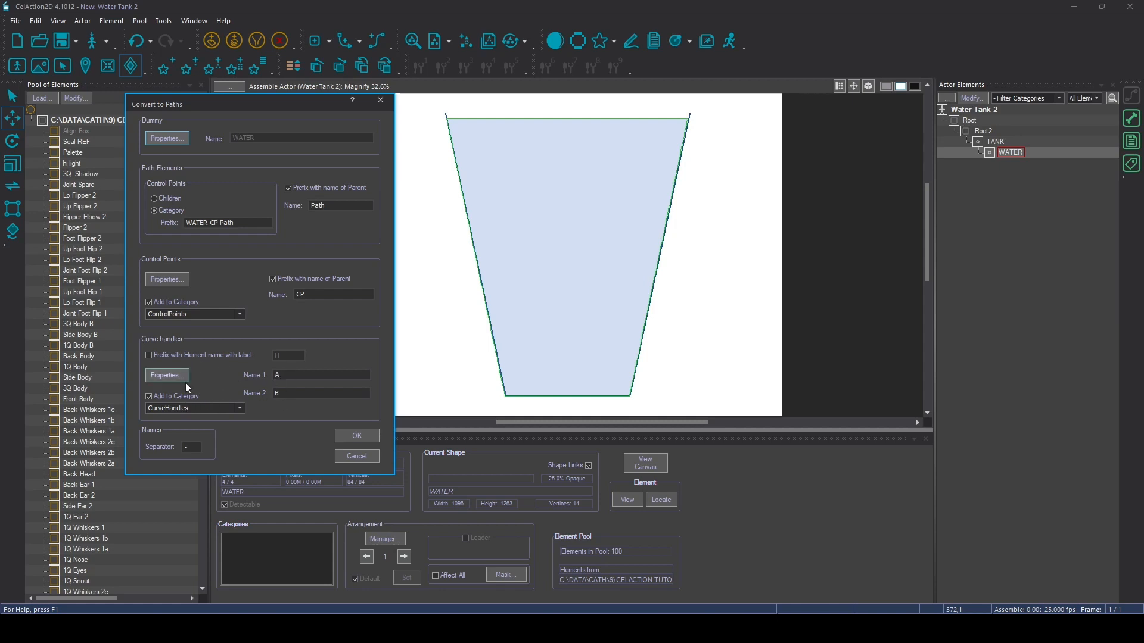
pyautogui.click(169, 375)
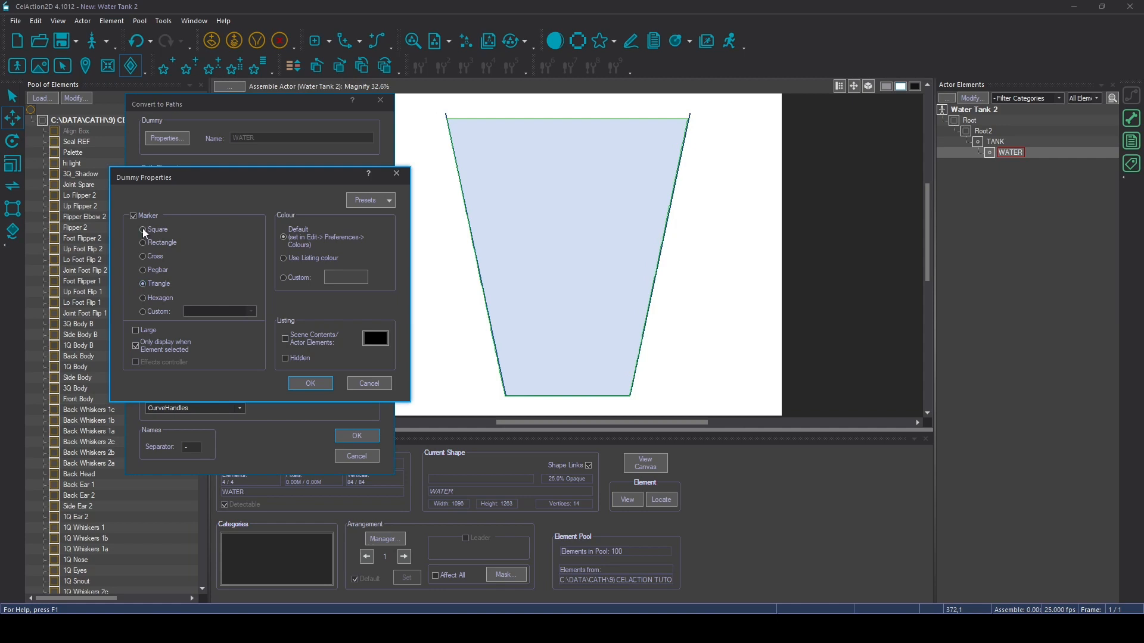
pyautogui.click(312, 384)
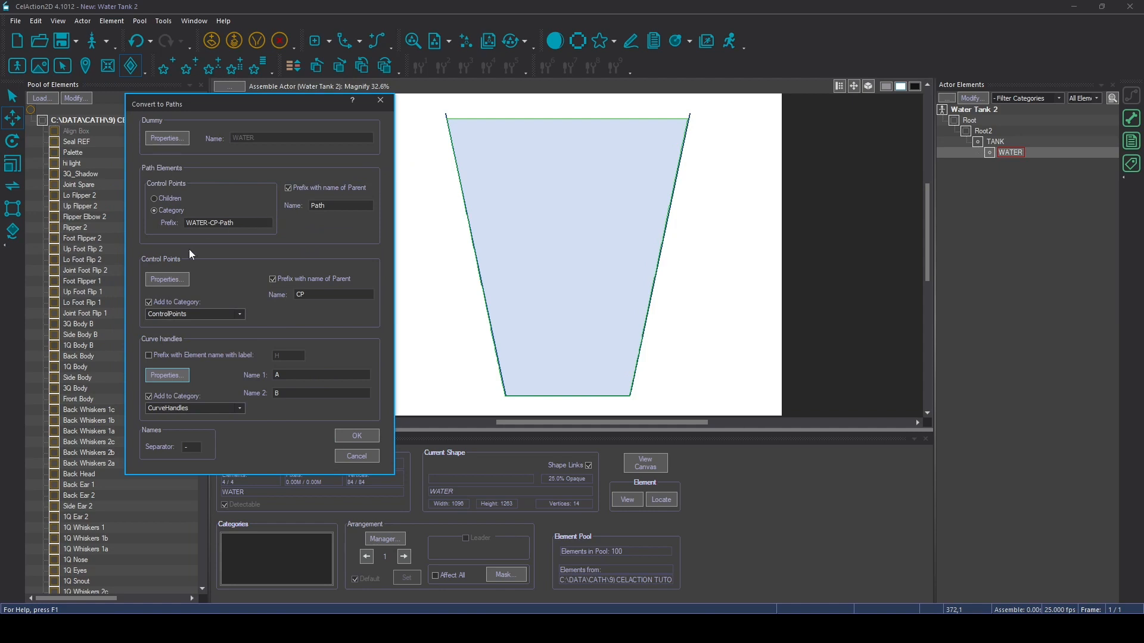
pyautogui.click(167, 280)
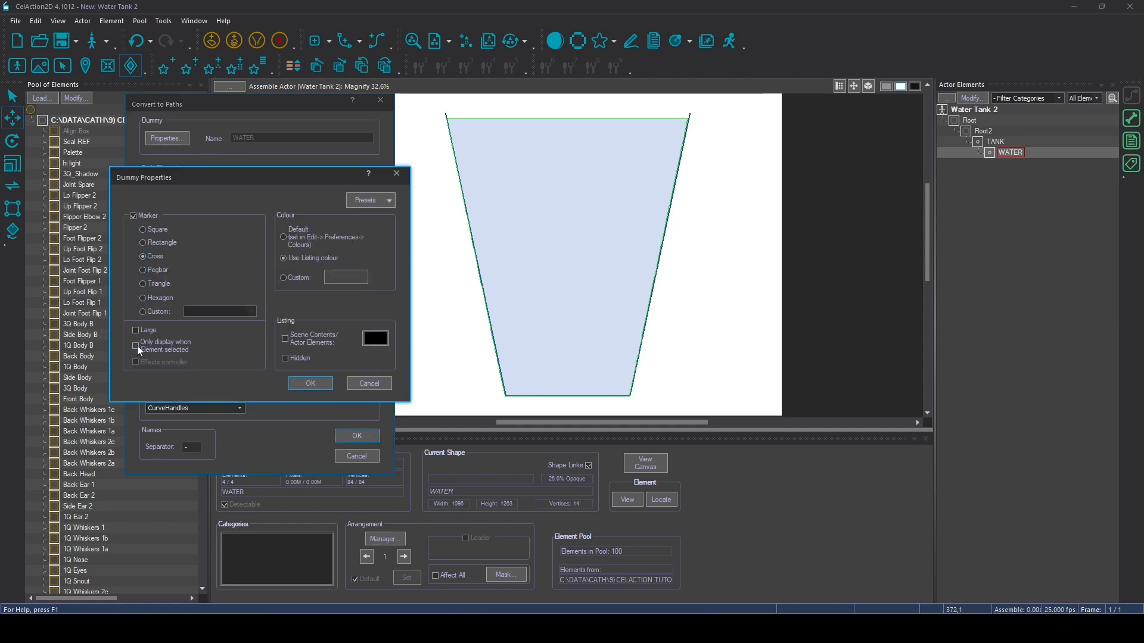
pyautogui.click(310, 383)
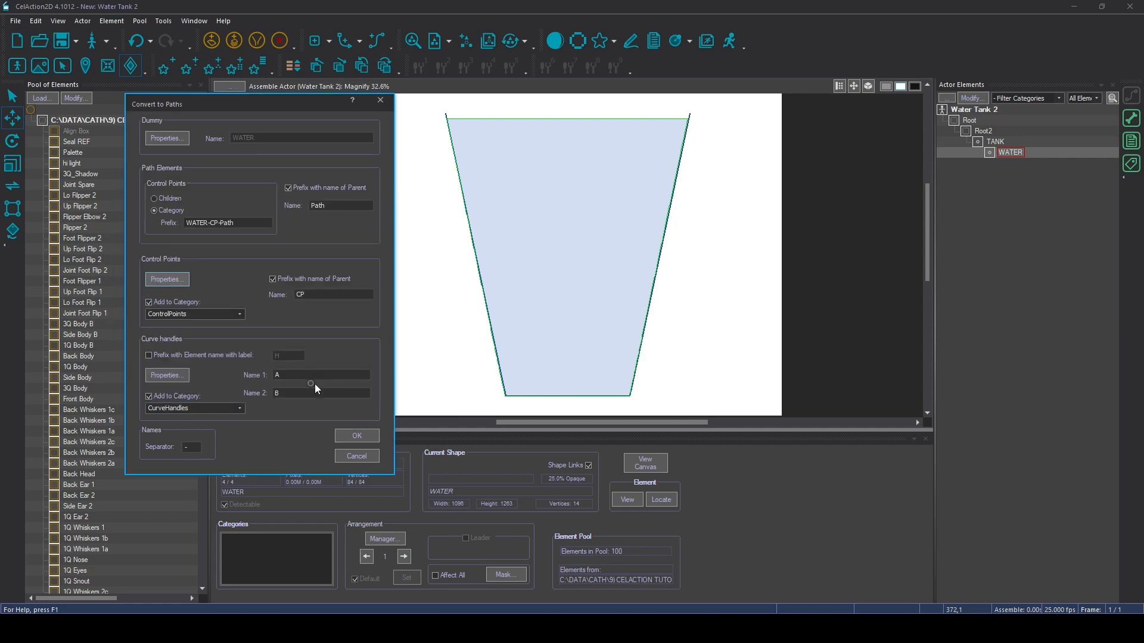
pyautogui.click(356, 437)
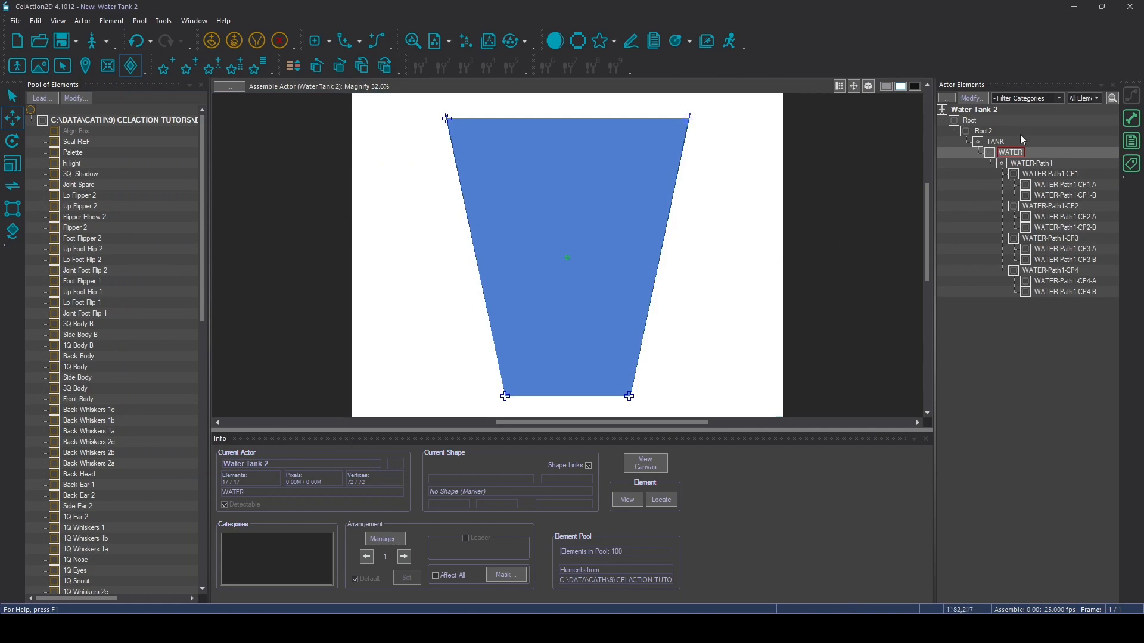
# Step: Examine control points CP4 and CP3, the WATER-Path1 element and its WATER parent in the actor hierarchy
pyautogui.click(1037, 270)
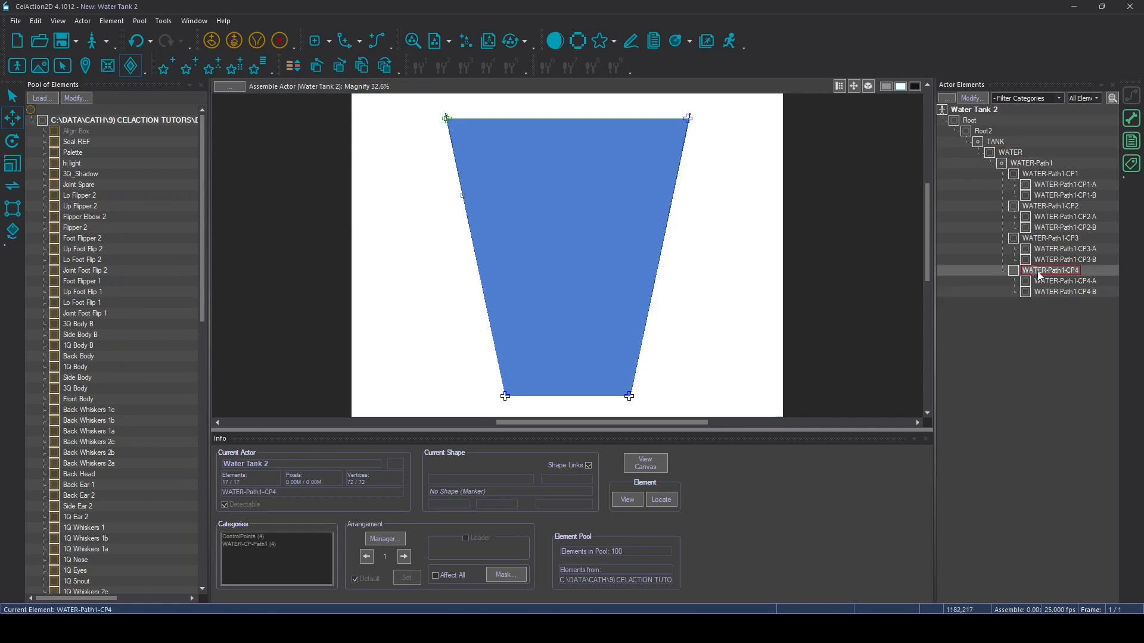
pyautogui.click(1048, 238)
pyautogui.click(1030, 162)
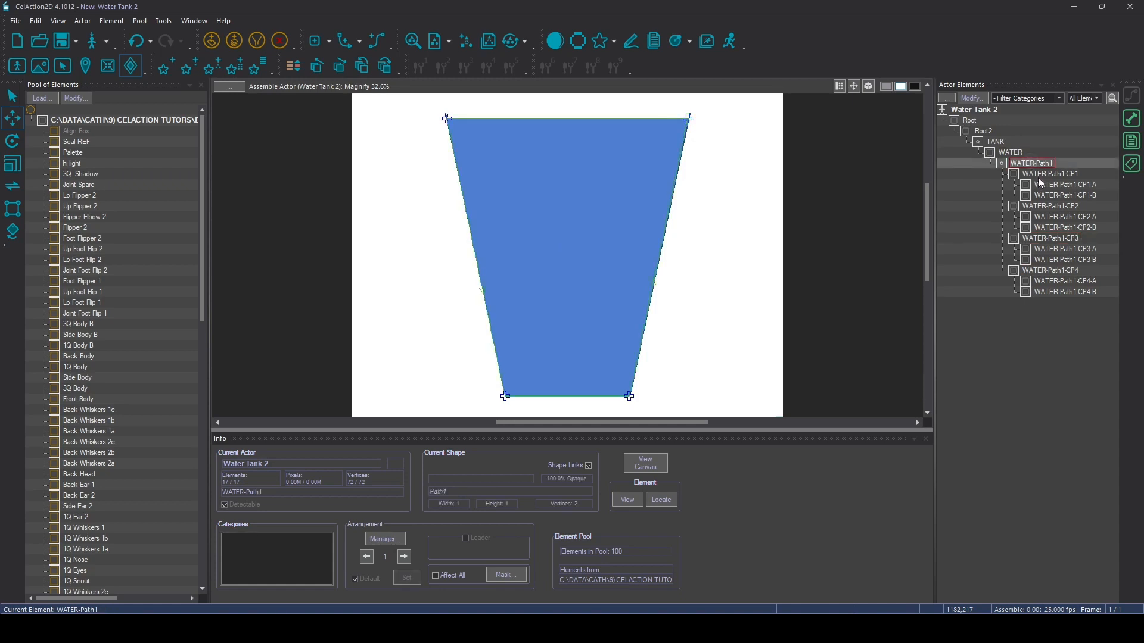
pyautogui.click(1010, 153)
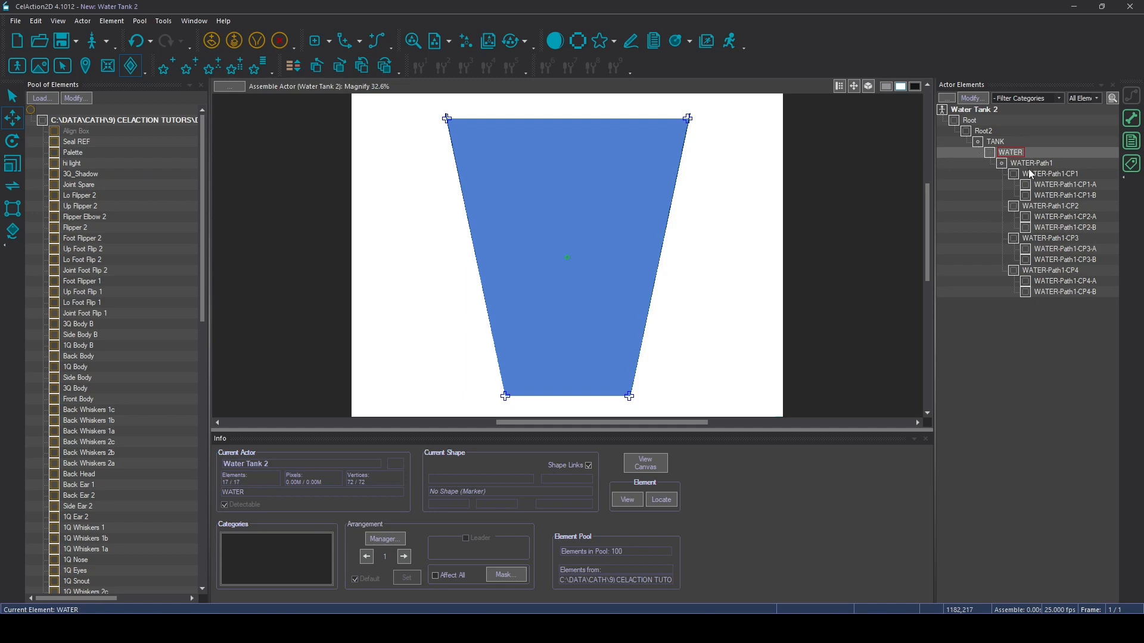
# Step: Examine WATER-Path1 and its control points CP1 to CP4 in wireframe display, and return to the filled display
pyautogui.click(1030, 164)
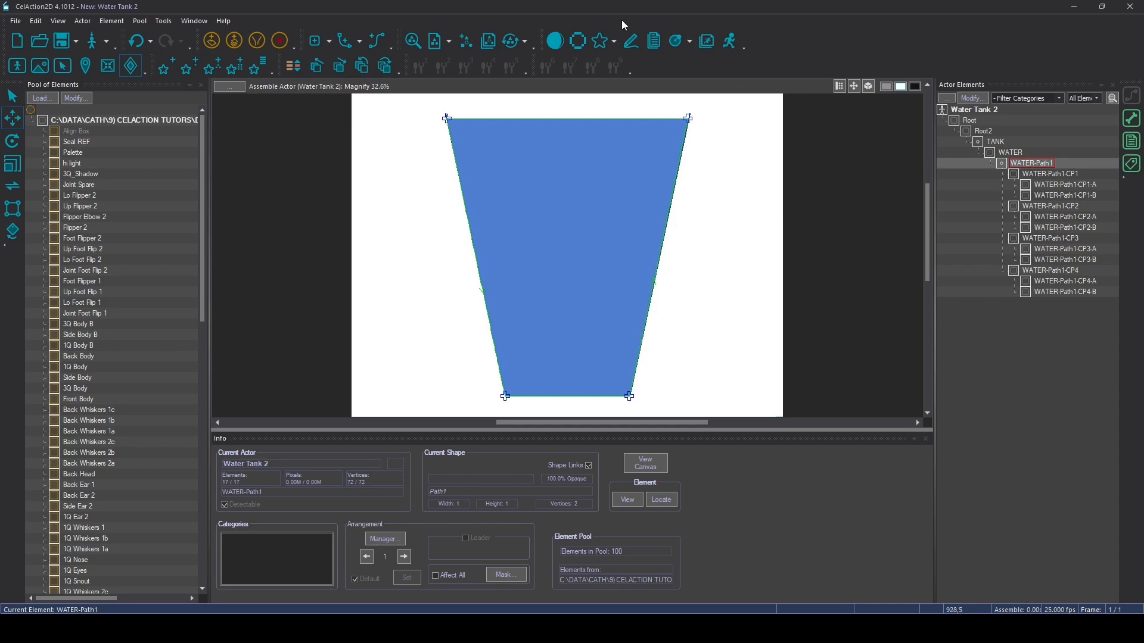
pyautogui.click(556, 43)
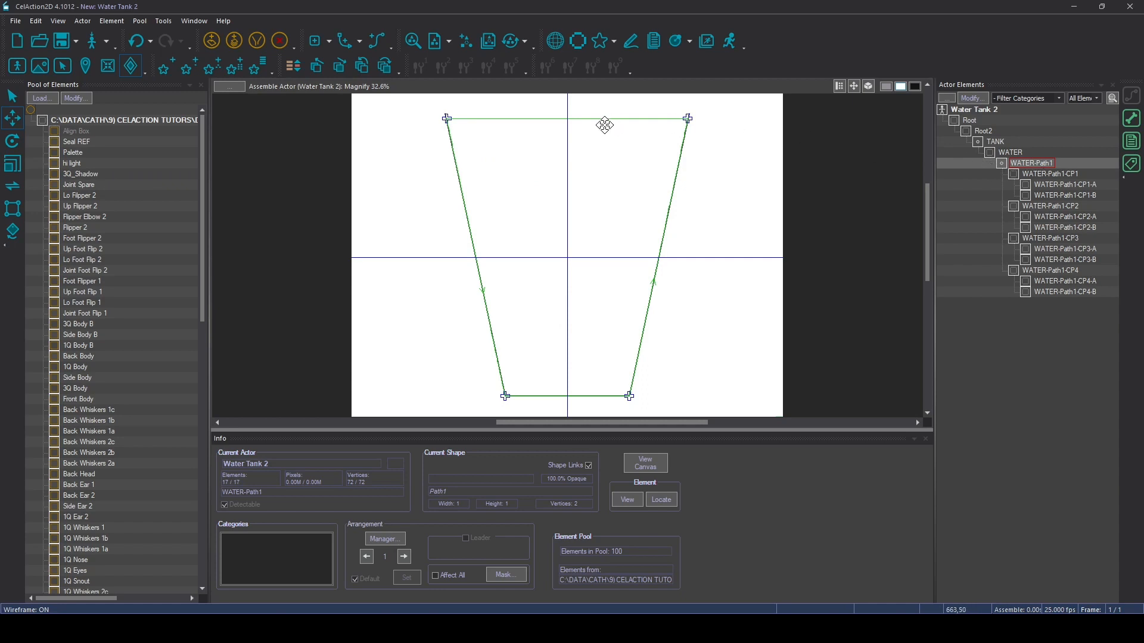
pyautogui.click(1046, 174)
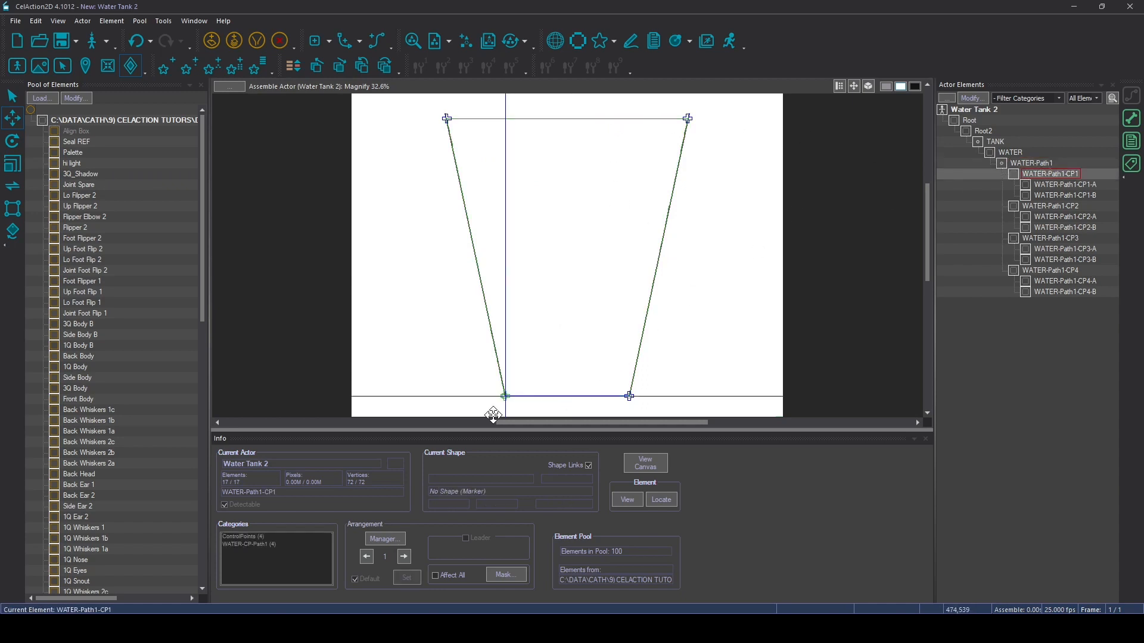
pyautogui.click(1048, 205)
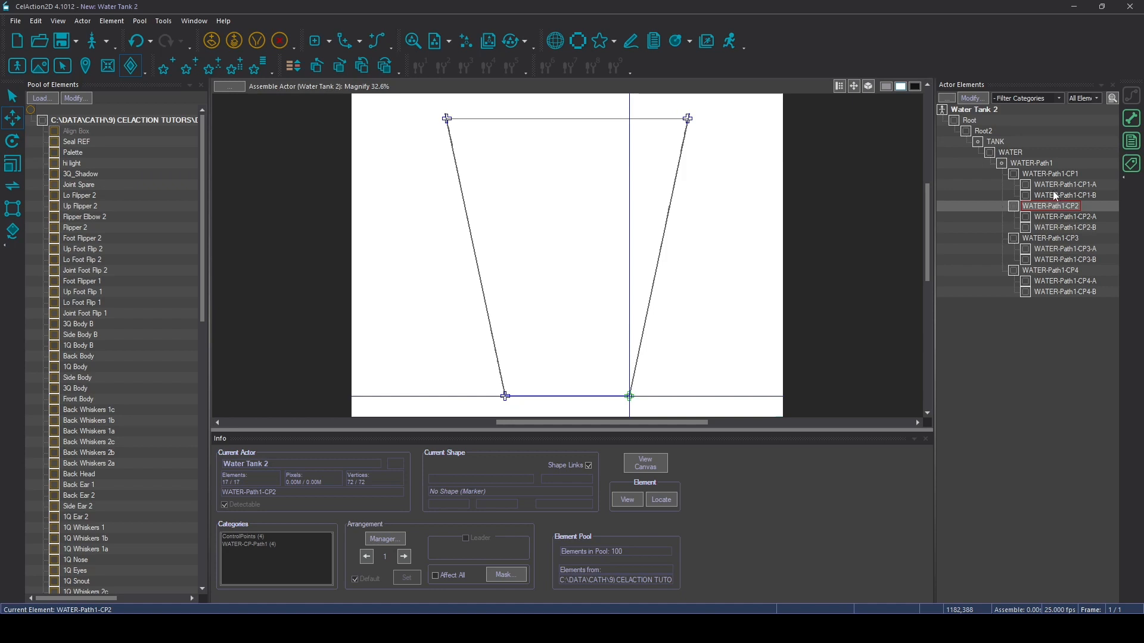
pyautogui.click(1052, 238)
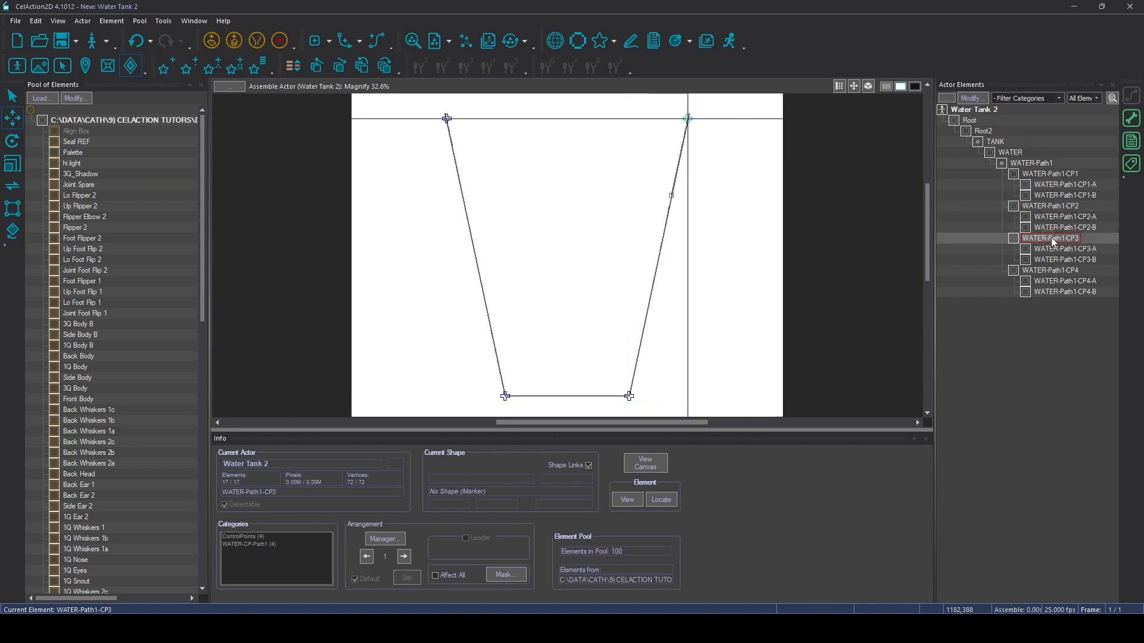
pyautogui.click(1051, 271)
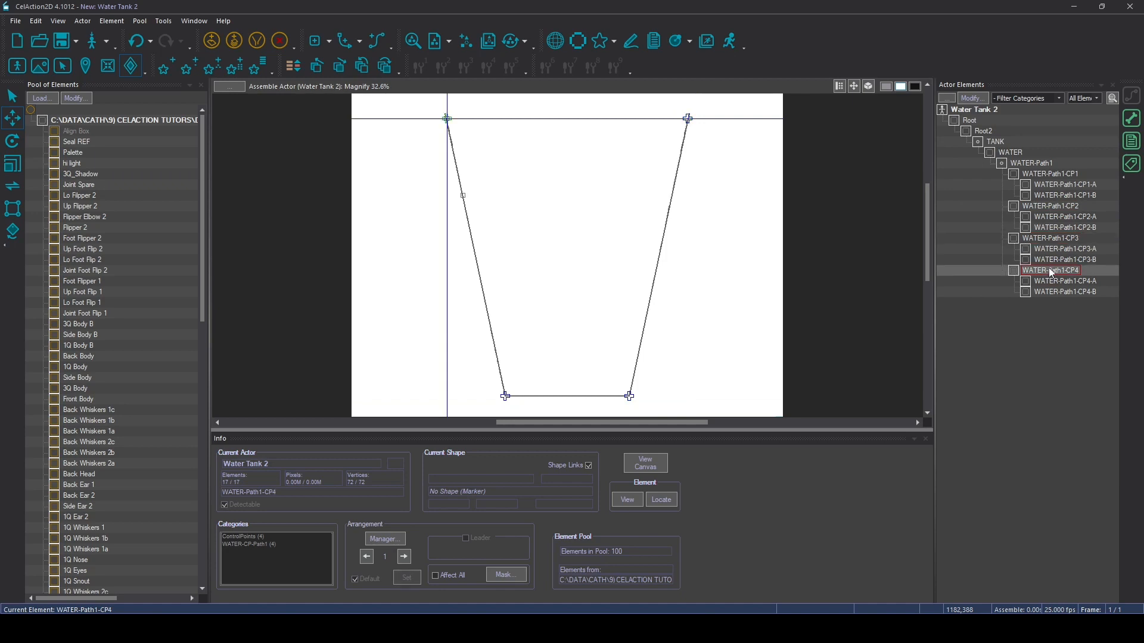
pyautogui.click(1047, 243)
pyautogui.click(555, 40)
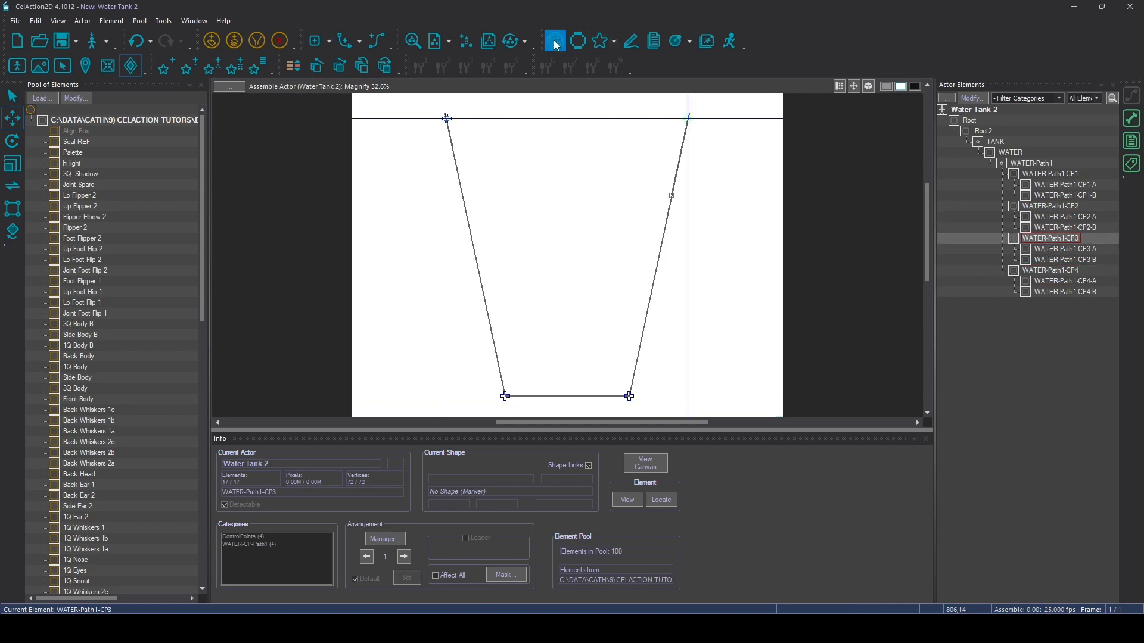
# Step: Try to bend the water's right edge outward with curve handle CP3-A, and undo the move
pyautogui.click(1060, 249)
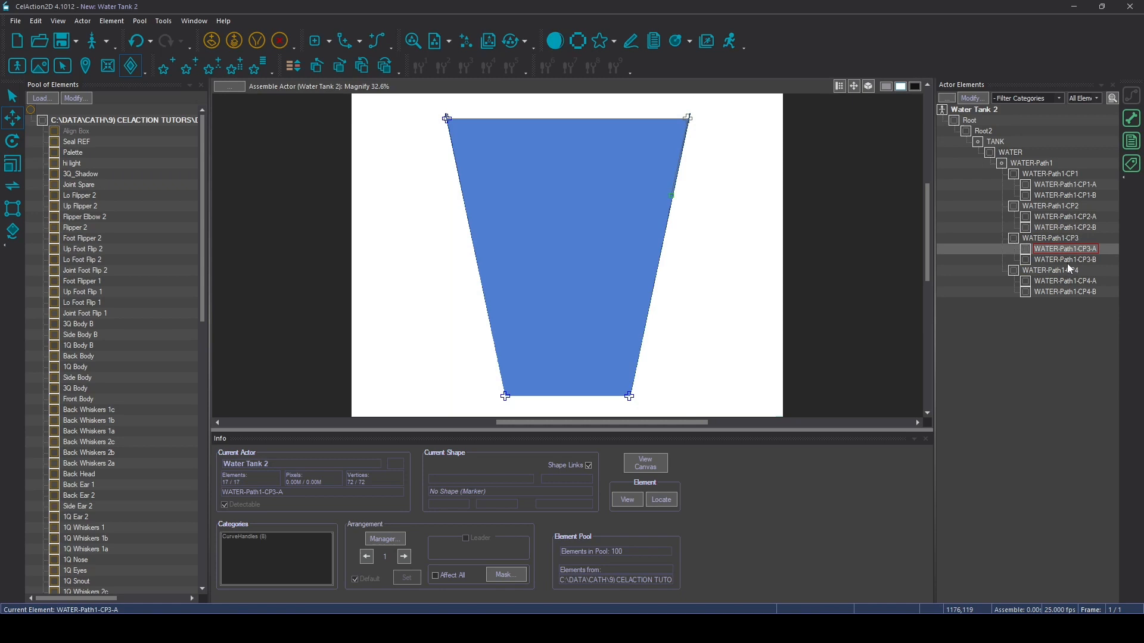
pyautogui.click(1066, 262)
pyautogui.click(1020, 248)
pyautogui.moveTo(661, 246); pyautogui.dragTo(679, 242)
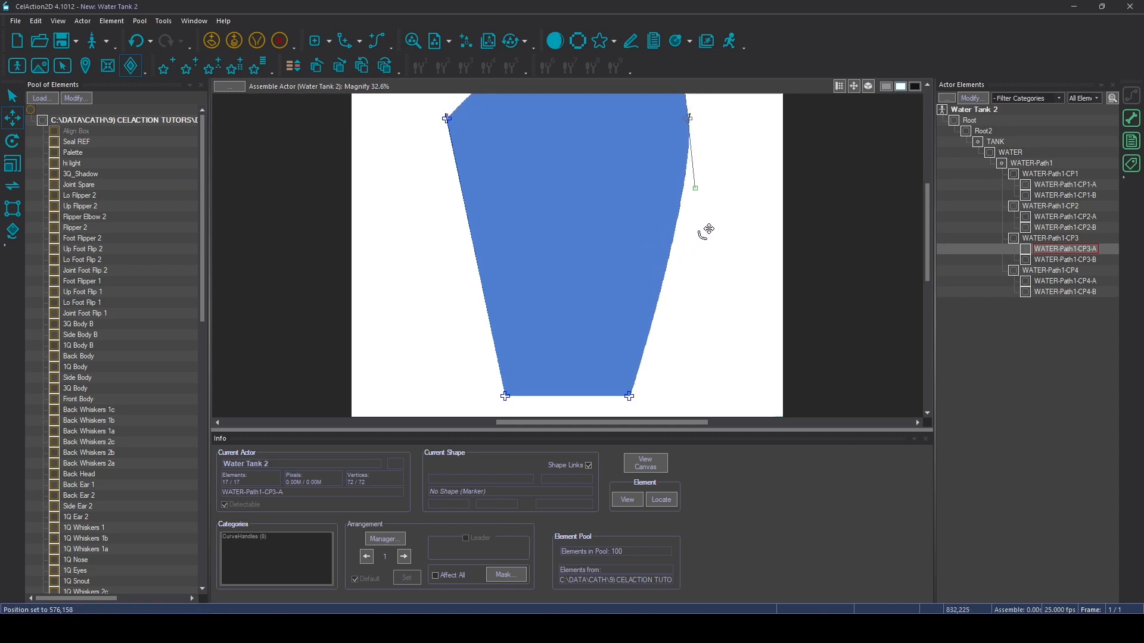
pyautogui.press('ctrl')
pyautogui.hotkey('ctrl', 'z')
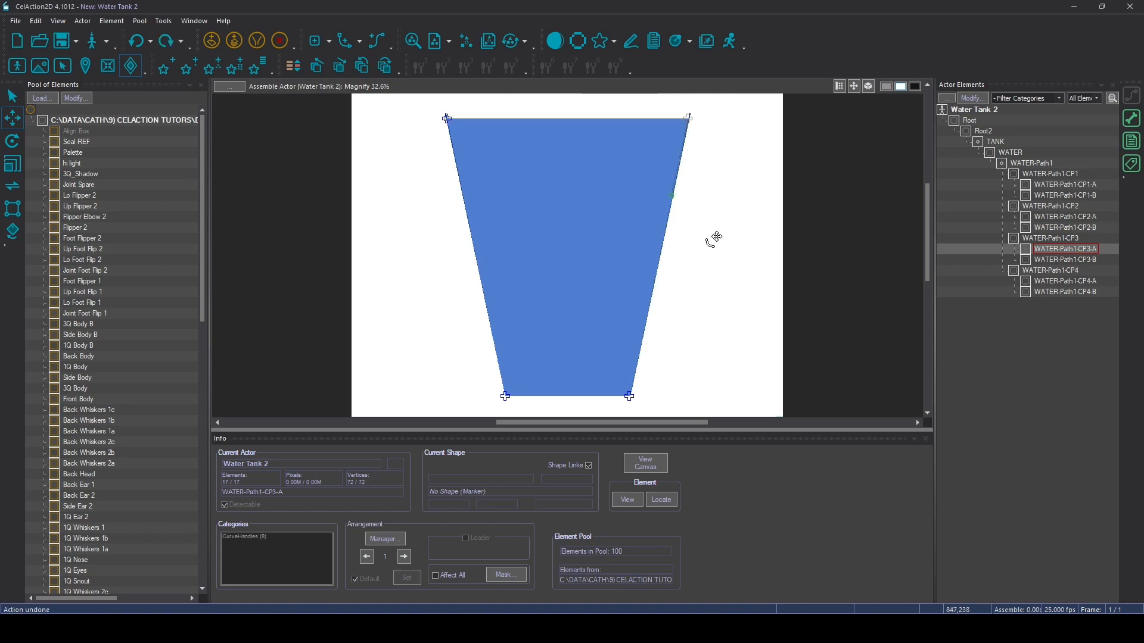
# Step: Shape the water's top edge into a wave by pulling out curve handles CP3-B and CP4-A, placing CP4-A at about 364,53
pyautogui.click(1064, 260)
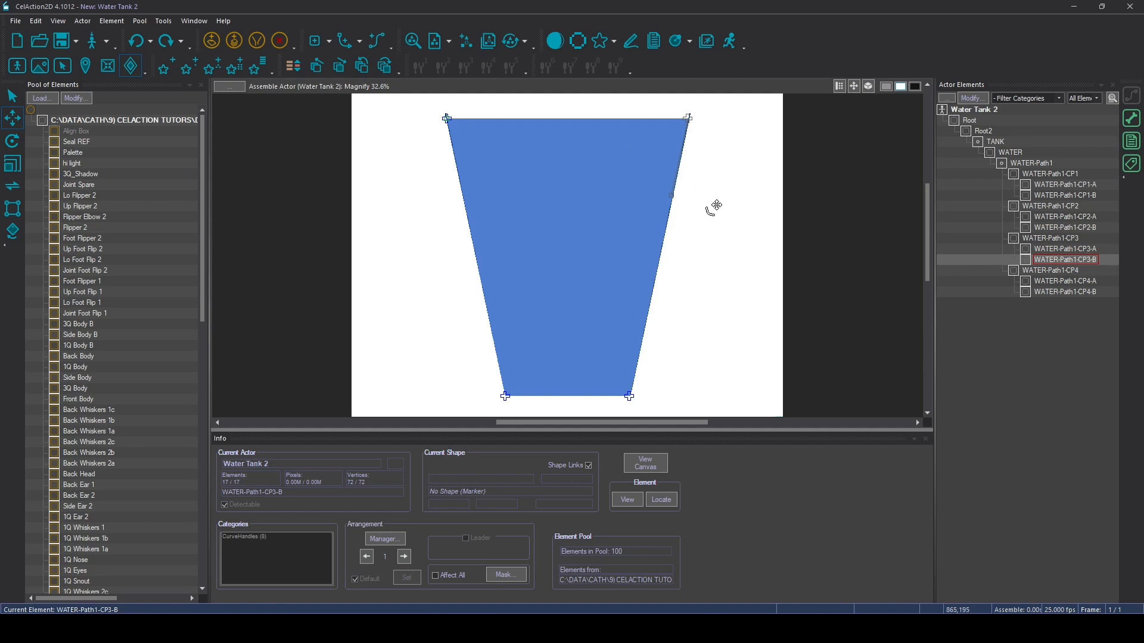
pyautogui.moveTo(590, 156); pyautogui.dragTo(753, 143)
pyautogui.click(1053, 272)
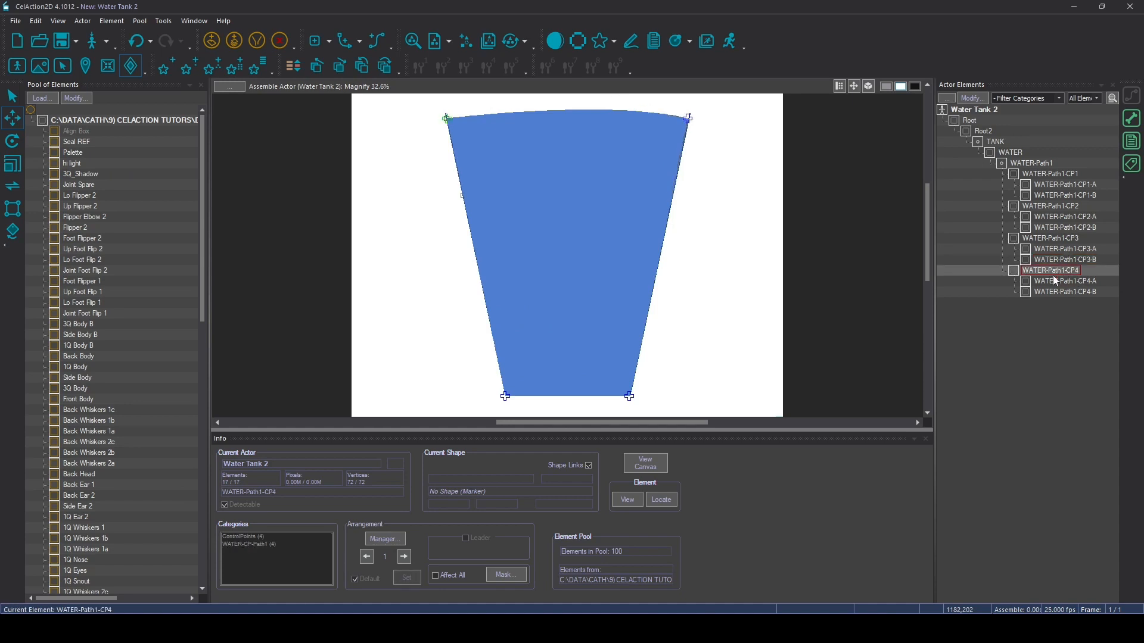
pyautogui.click(1062, 282)
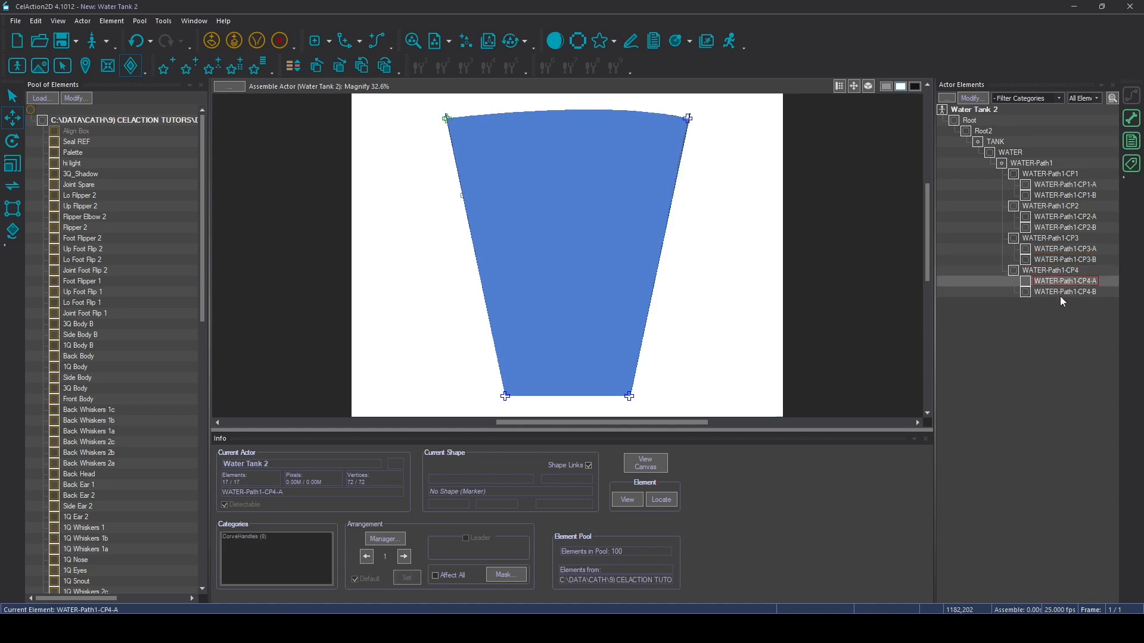
pyautogui.click(1059, 293)
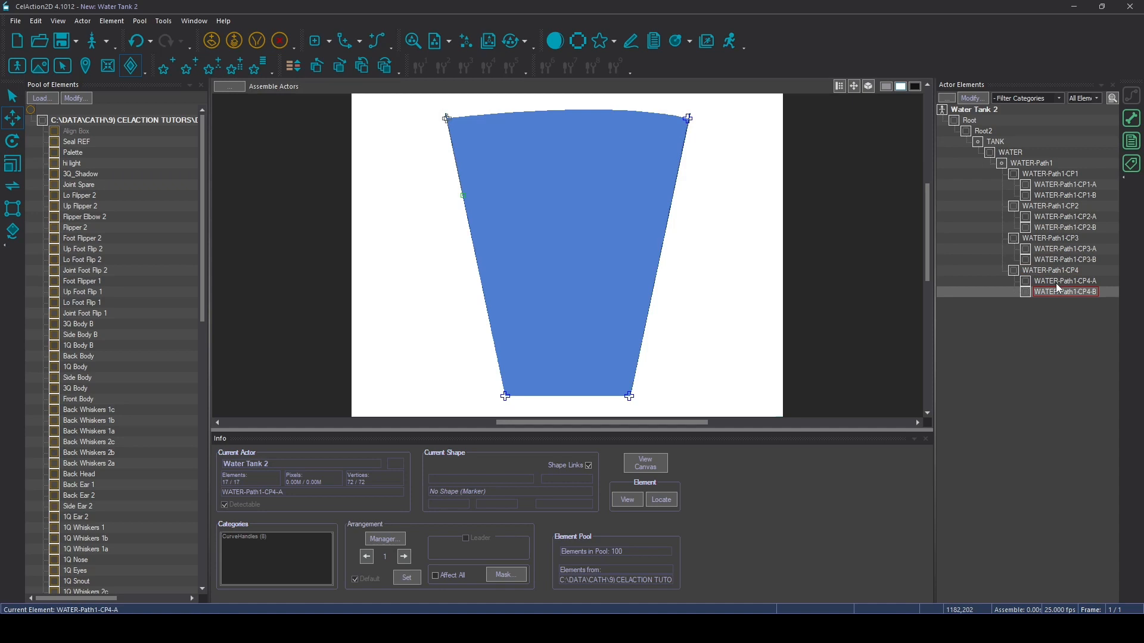
pyautogui.click(1054, 282)
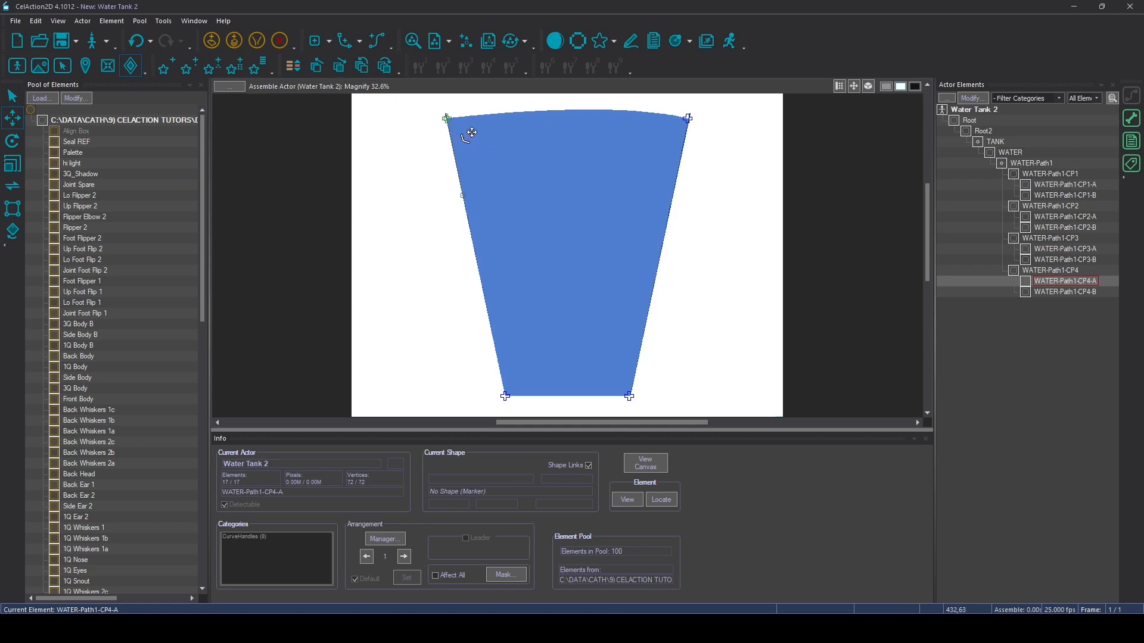
pyautogui.moveTo(465, 127)
pyautogui.mouseDown()
pyautogui.moveTo(574, 169)
pyautogui.moveTo(628, 140)
pyautogui.mouseUp()
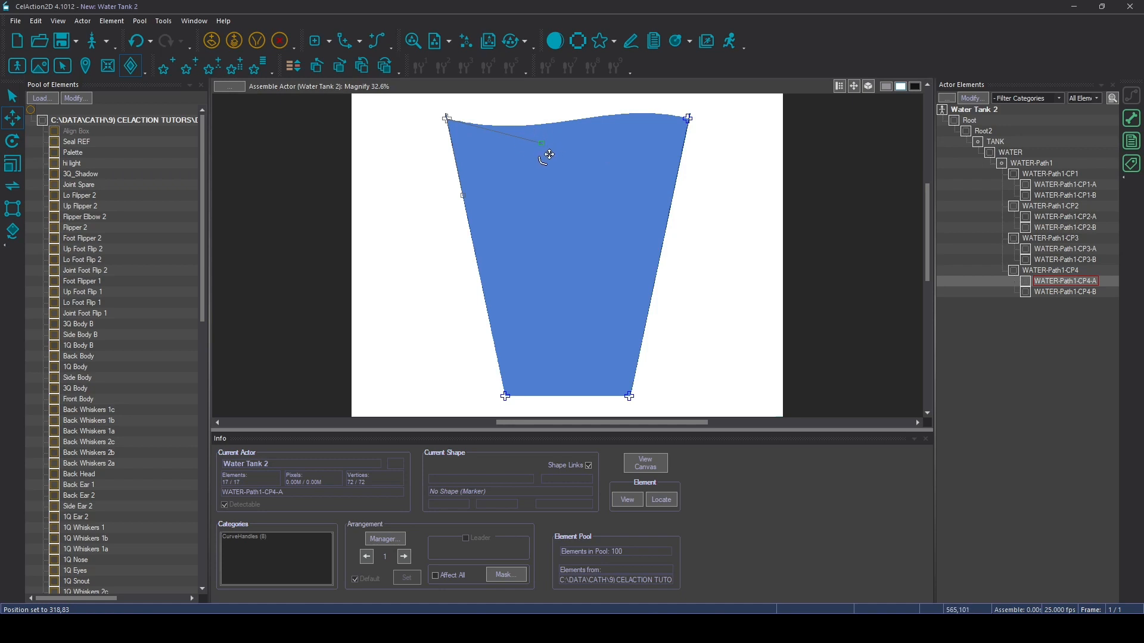
pyautogui.moveTo(545, 154); pyautogui.dragTo(571, 138)
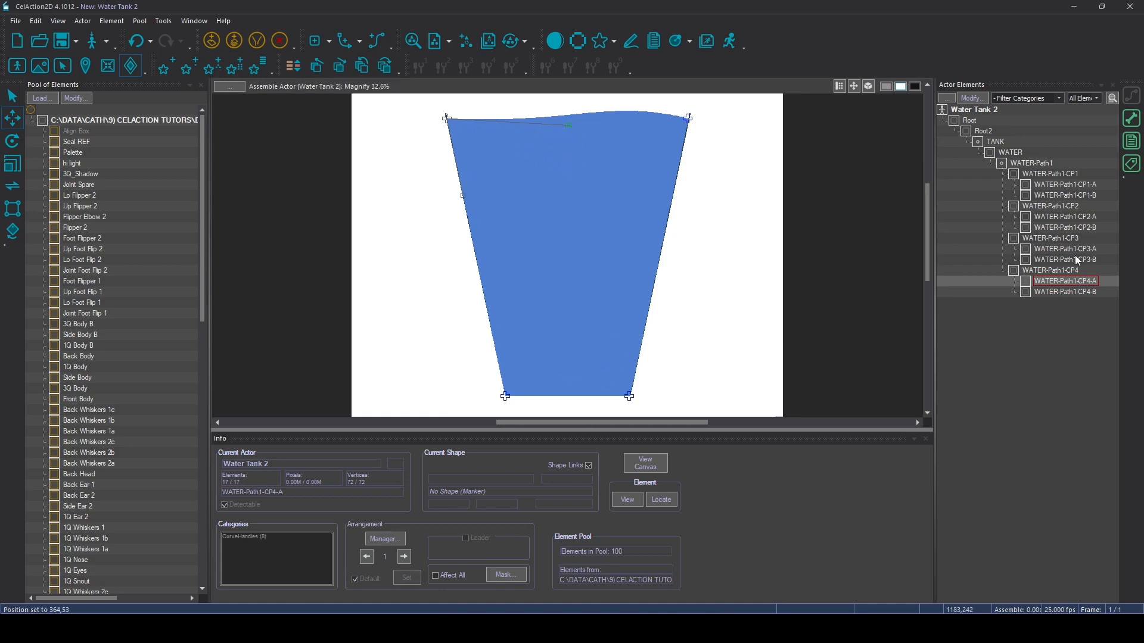
# Step: Level curve handles CP3-B and CP4-A to flatten the water's top edge, placing CP3-B at about 377,45, and save the actor
pyautogui.click(1059, 260)
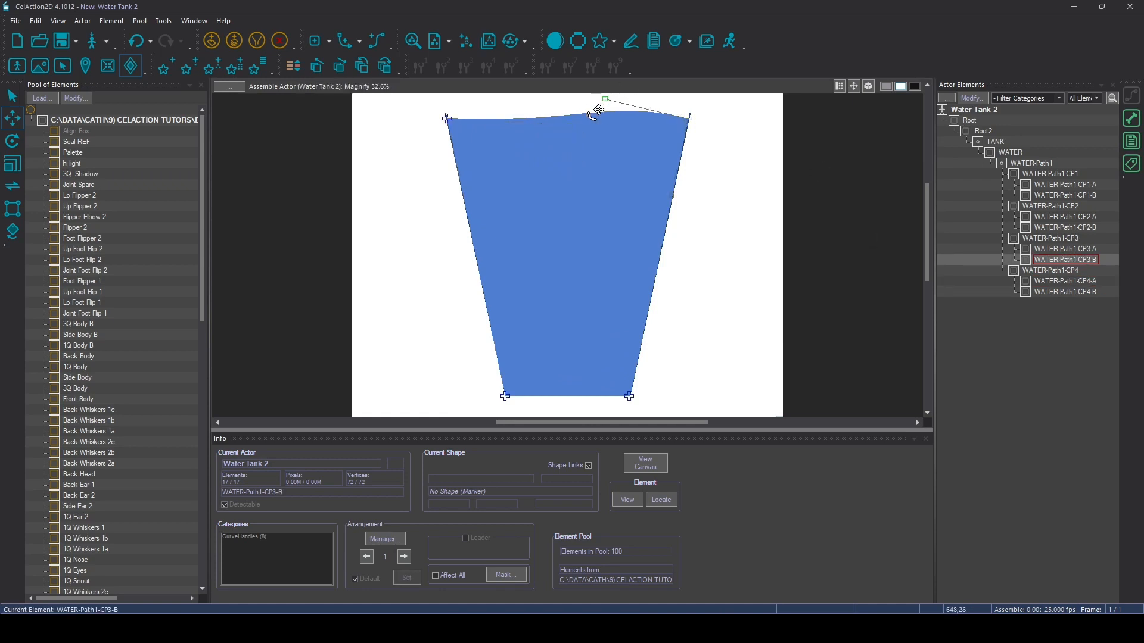
pyautogui.moveTo(587, 108); pyautogui.dragTo(564, 127)
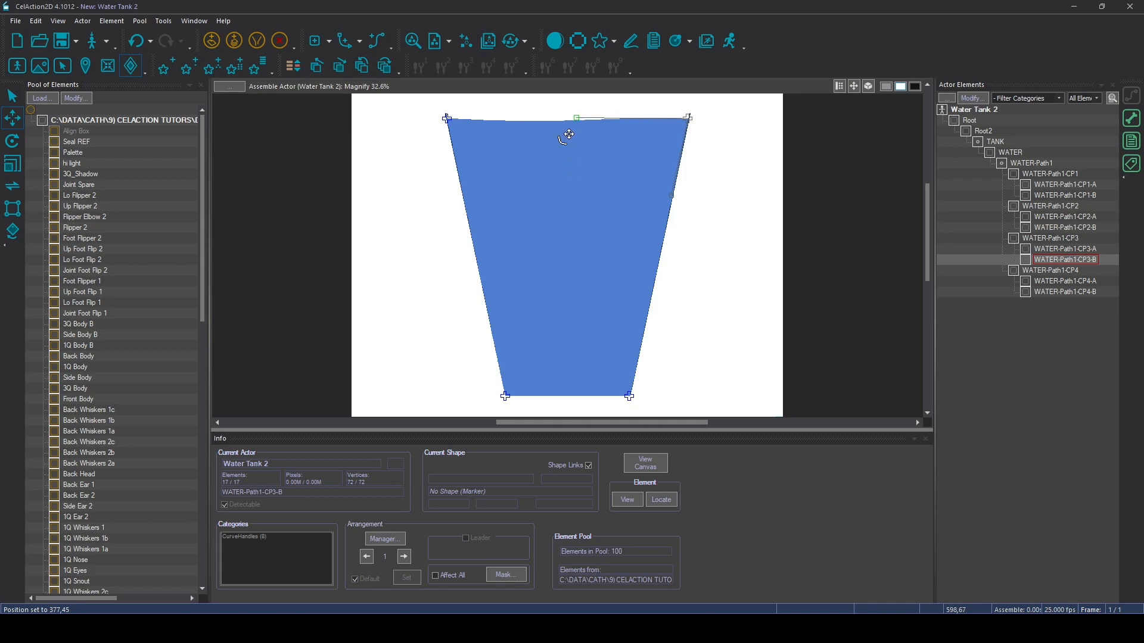
pyautogui.click(1072, 281)
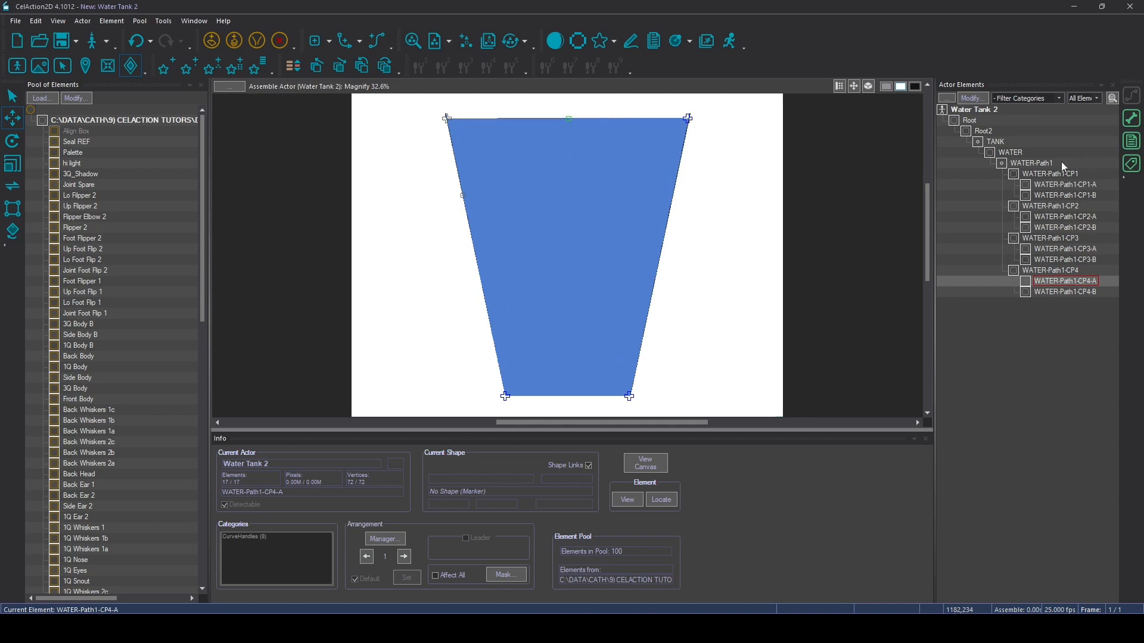
pyautogui.click(16, 21)
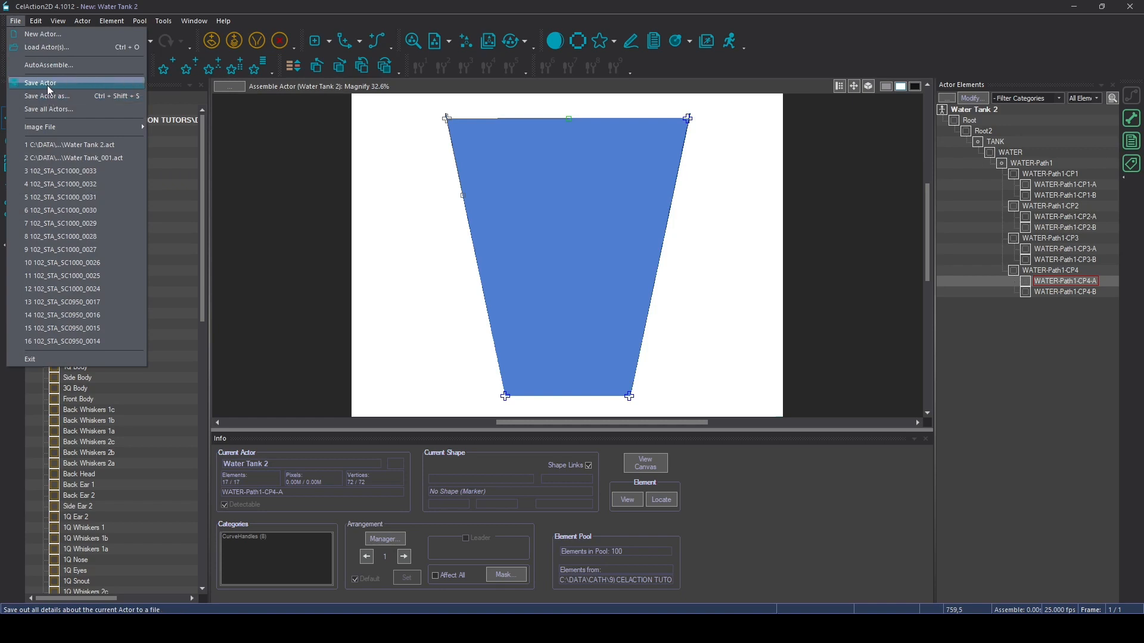
pyautogui.click(48, 83)
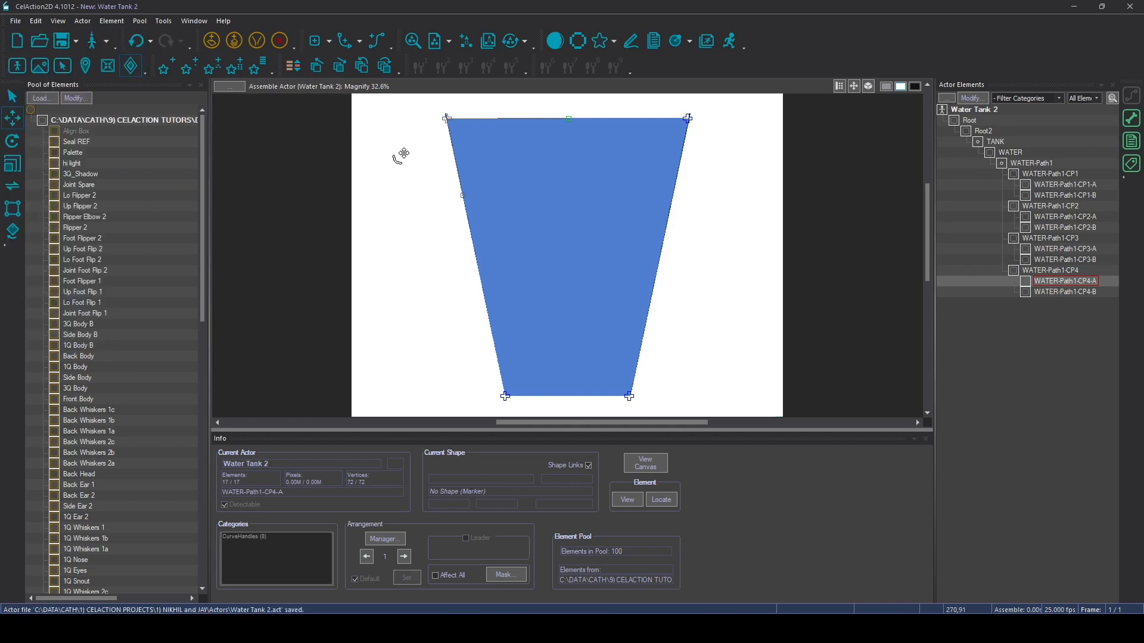
# Step: Set the opacity of the WATER-Path1 element to 20%
pyautogui.click(1026, 162)
pyautogui.keyDown('alt'); pyautogui.click(655, 252); pyautogui.keyUp('alt')
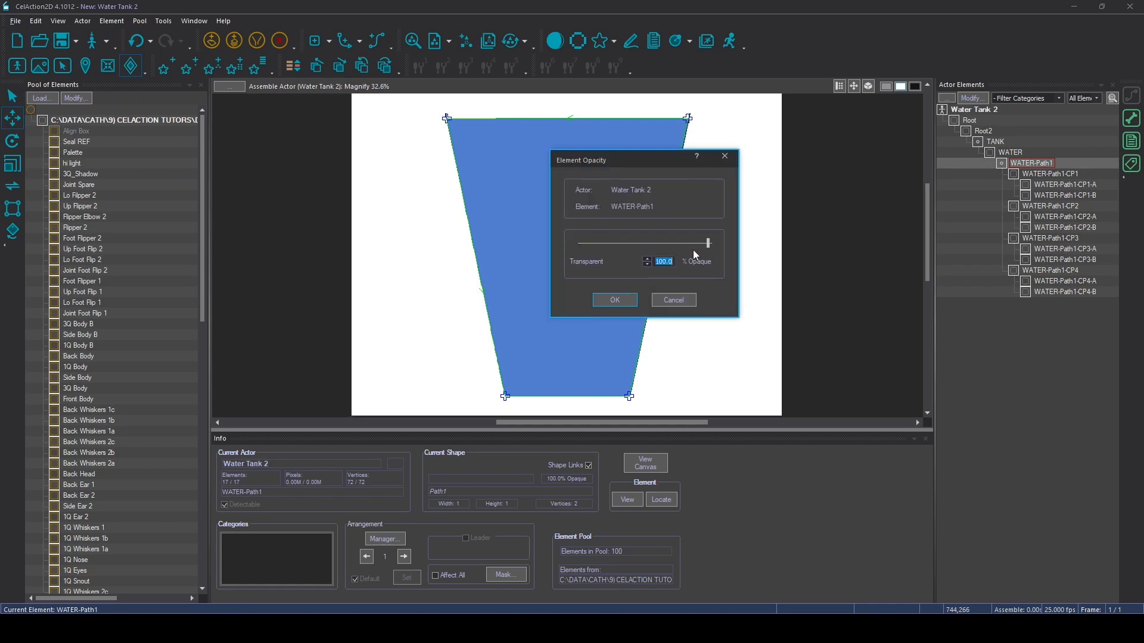
pyautogui.moveTo(706, 248); pyautogui.dragTo(655, 254)
pyautogui.doubleClick(667, 262)
pyautogui.write('25')
pyautogui.click(630, 296)
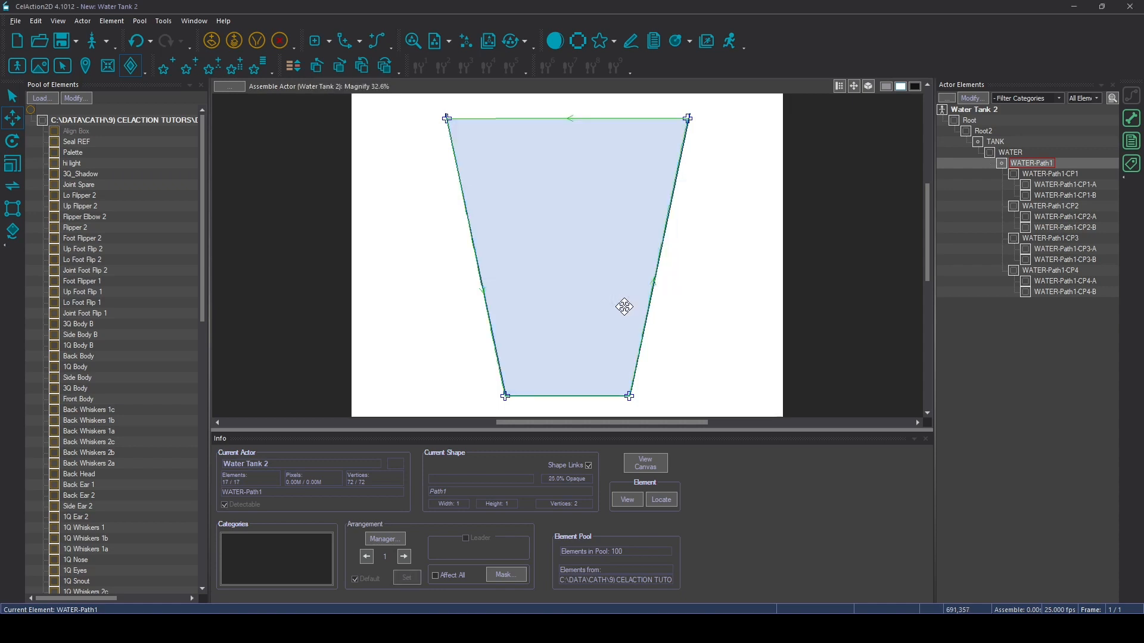